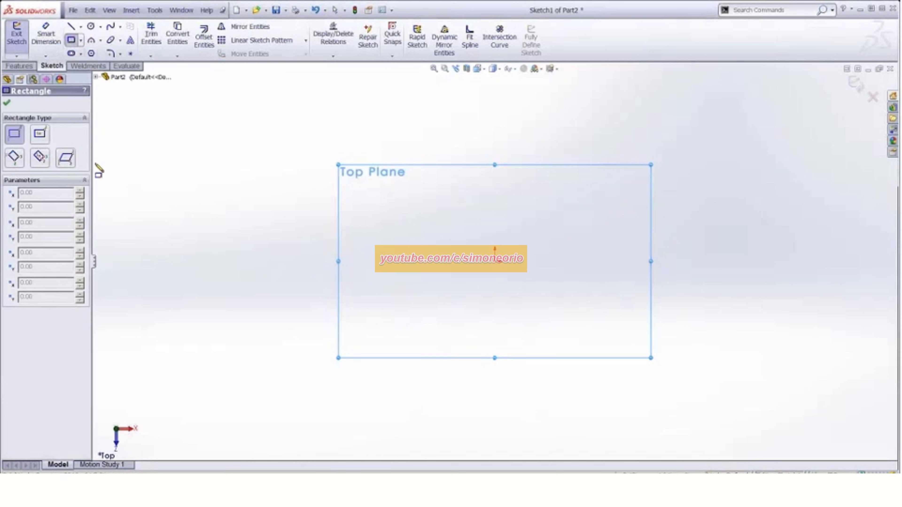
Sketch a center rectangle about 4.90 in wide and 8.33 in tall on the Top Plane, centered on the origin
left_click(40, 134)
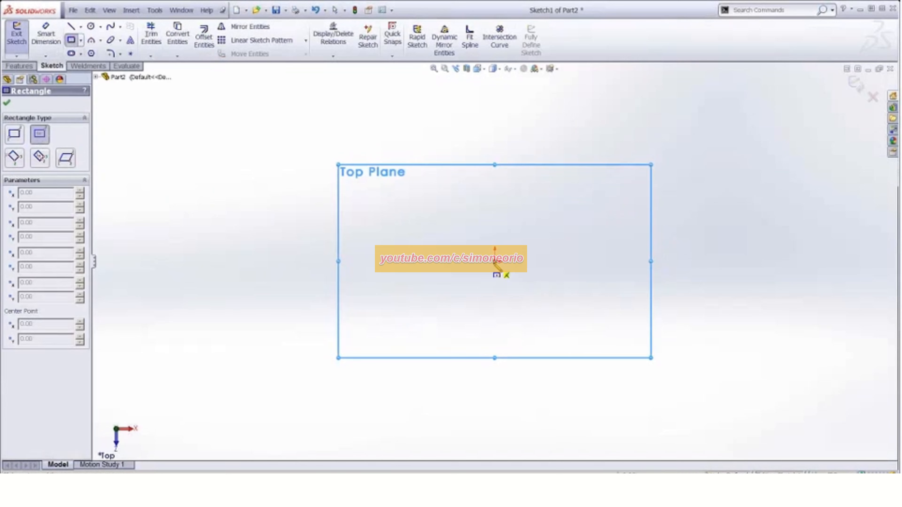
left_click(494, 261)
left_click(605, 447)
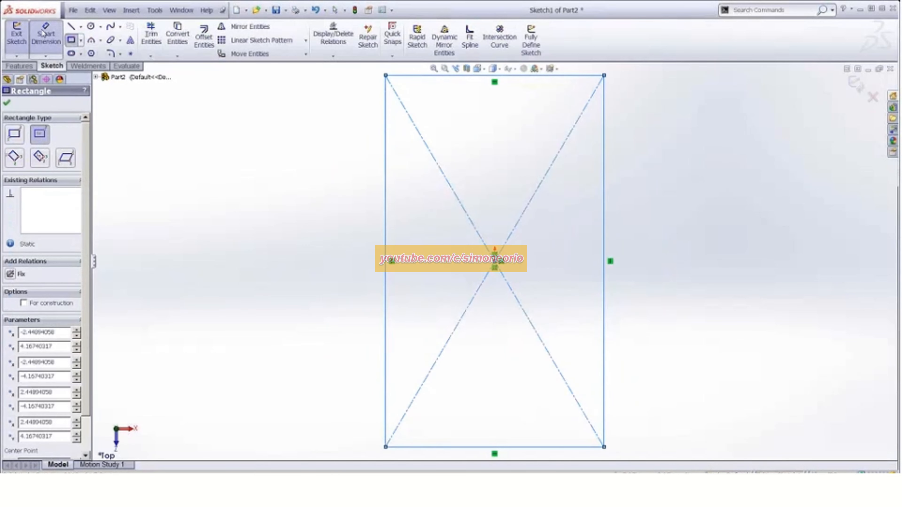
Dimension the rectangle with a vertical side of 3 in and a horizontal side of 2.5 in
left_click(46, 35)
left_click(386, 176)
left_click(313, 183)
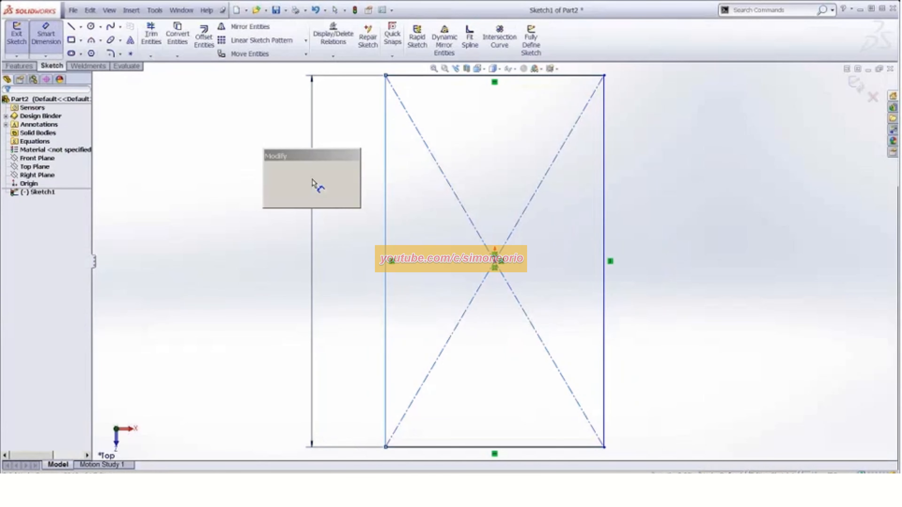
type("3\"")
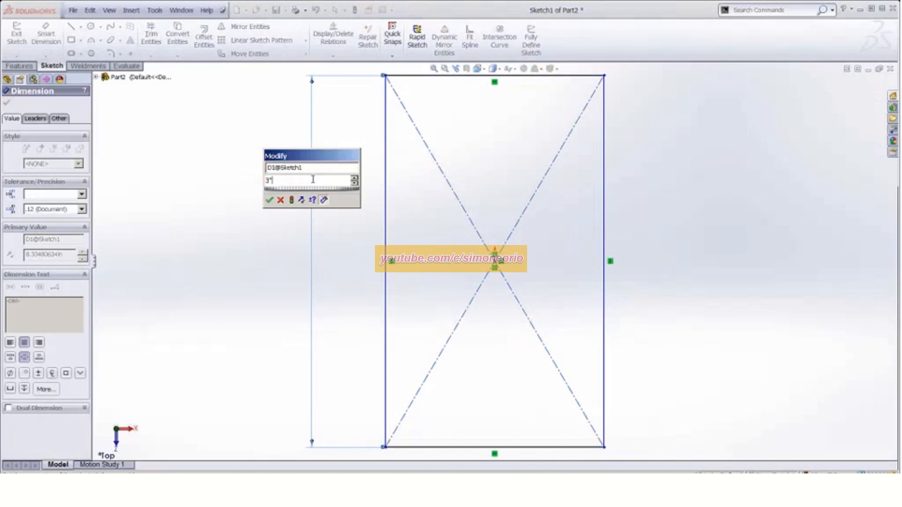
key("Return")
left_click(477, 195)
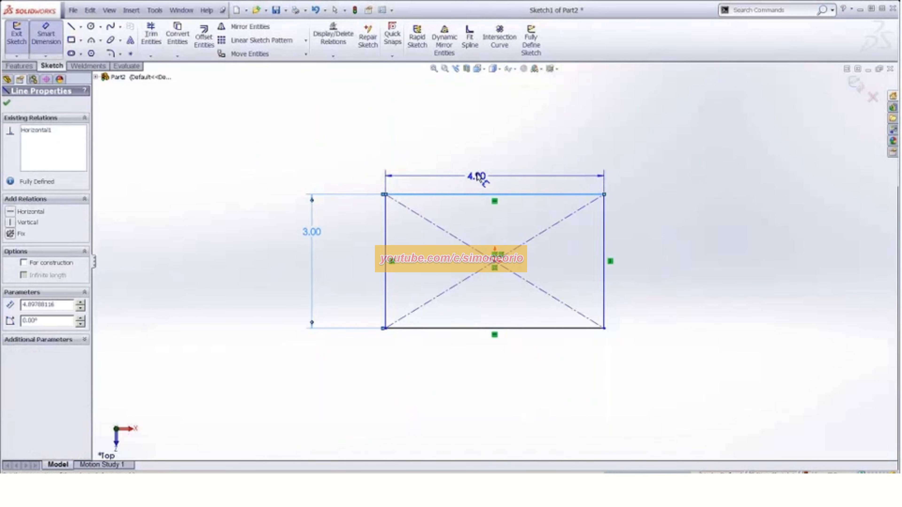
left_click(479, 176)
type("2.5")
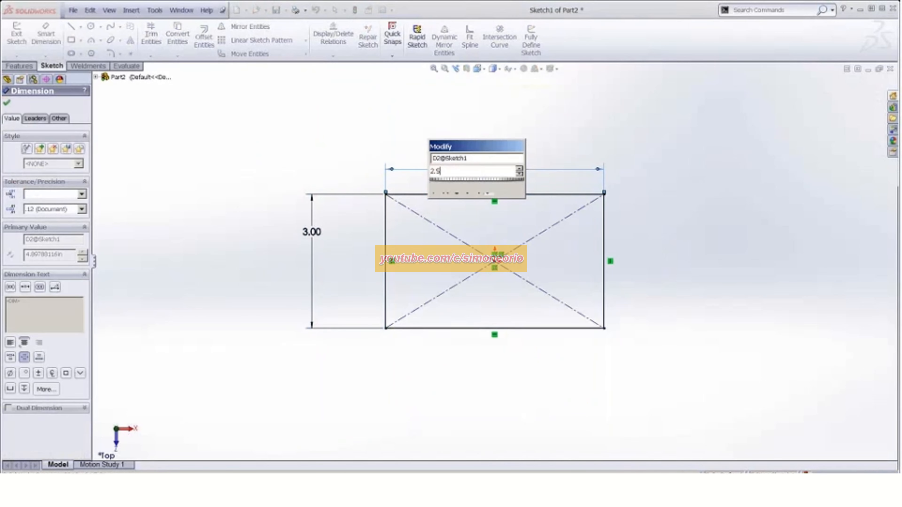
key("Return")
Extrude the rectangle 0.5 in as a blind boss in the reversed, downward direction
left_click(16, 65)
left_click(15, 53)
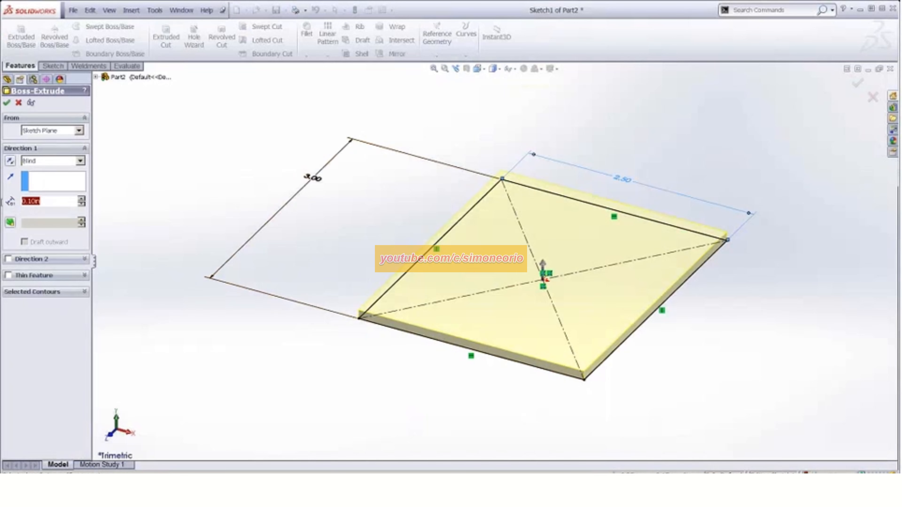
type(".5")
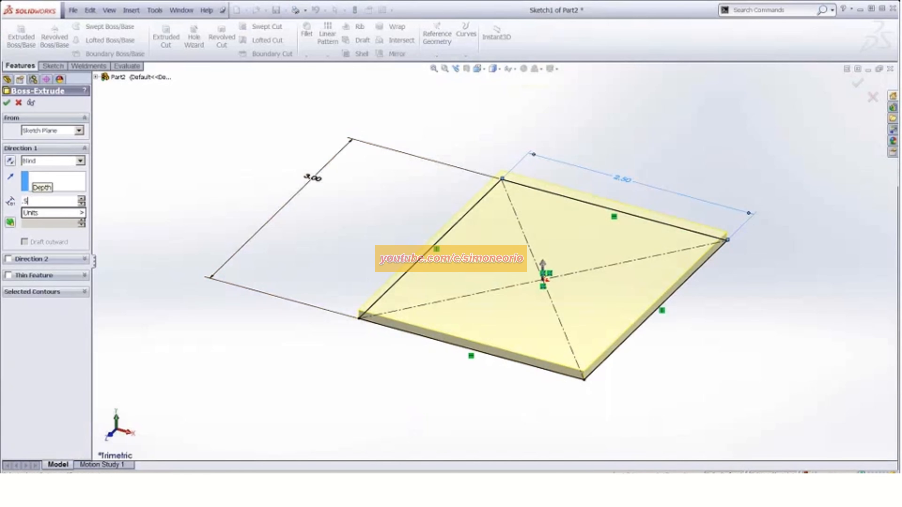
left_click(10, 161)
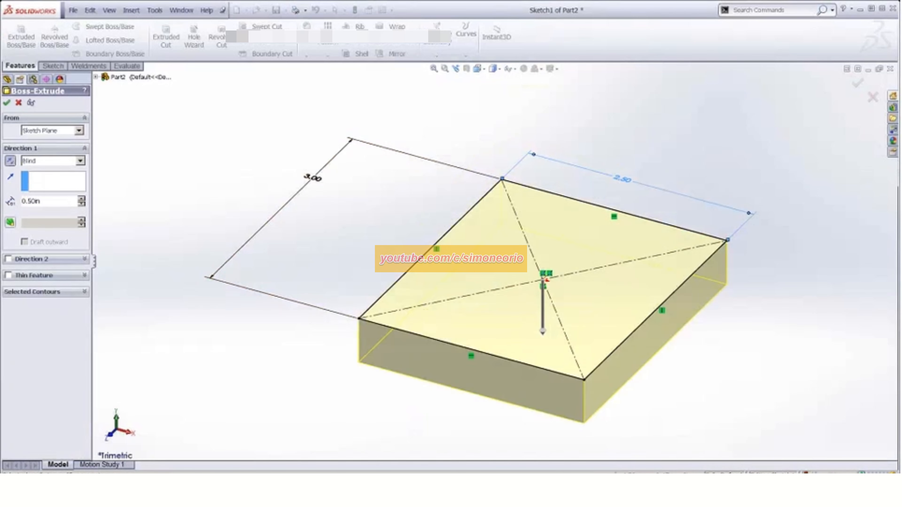
left_click(7, 102)
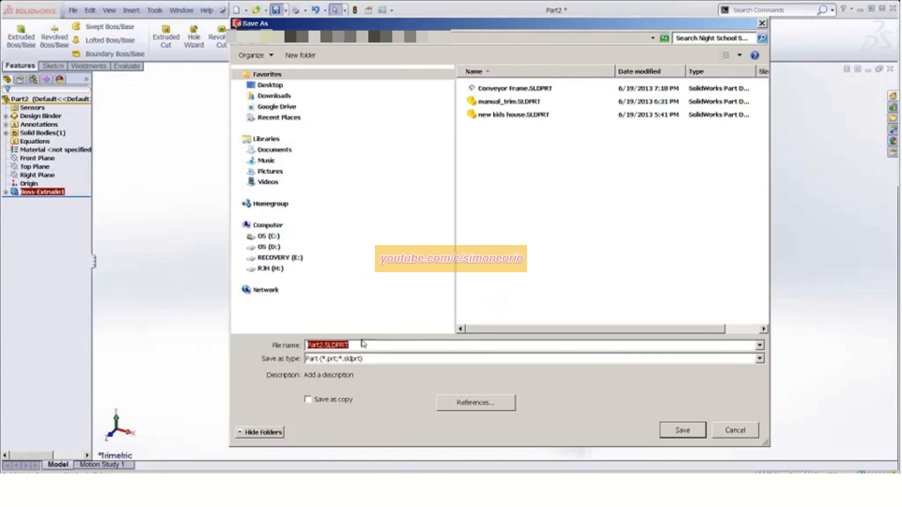
Save the part under the file name HEAVY FOOT
type("HEA")
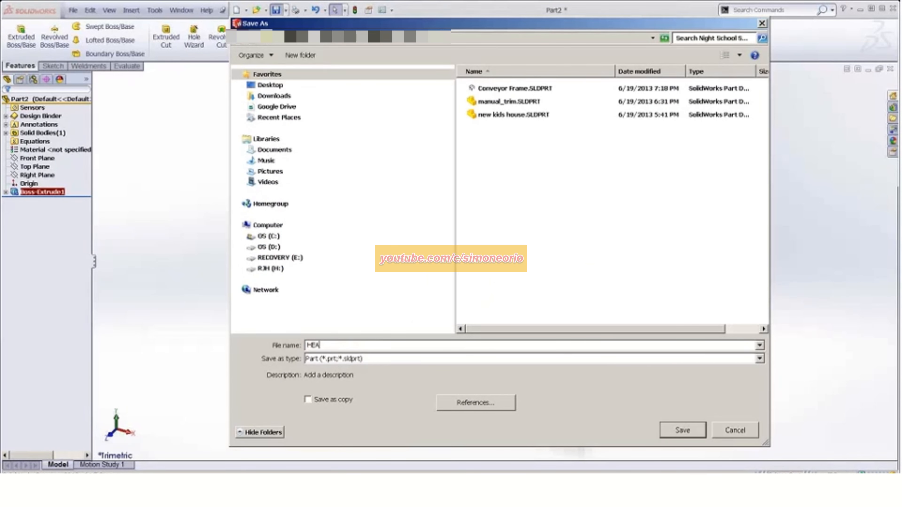
type("VY FOOT")
key("Return")
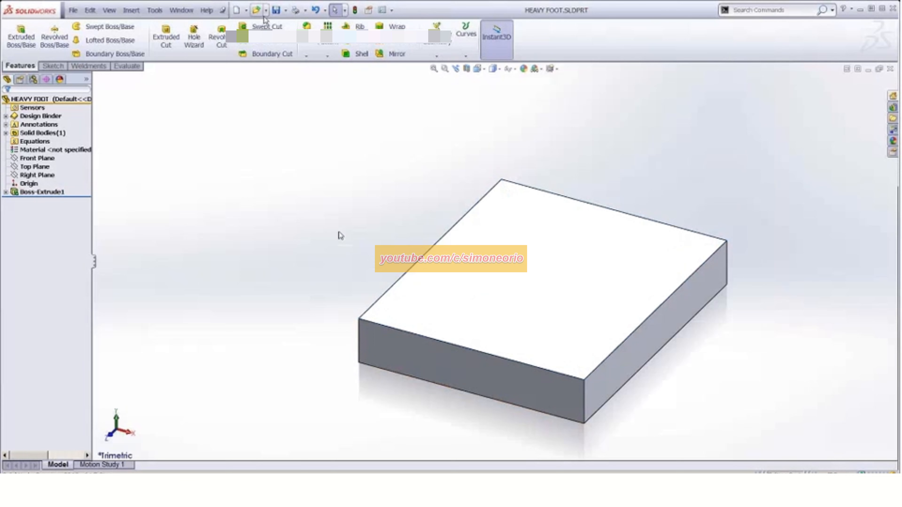
Close the open new kids house part and save its changes
left_click(192, 12)
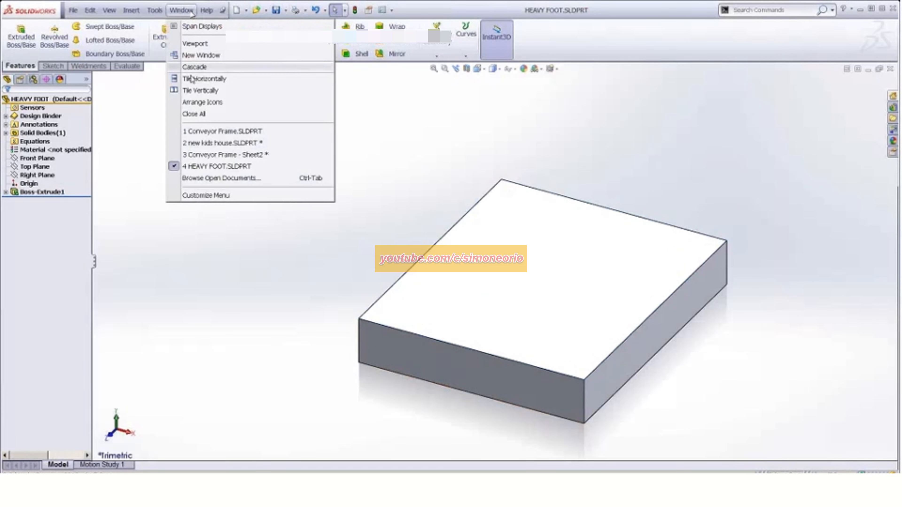
left_click(321, 144)
left_click(410, 240)
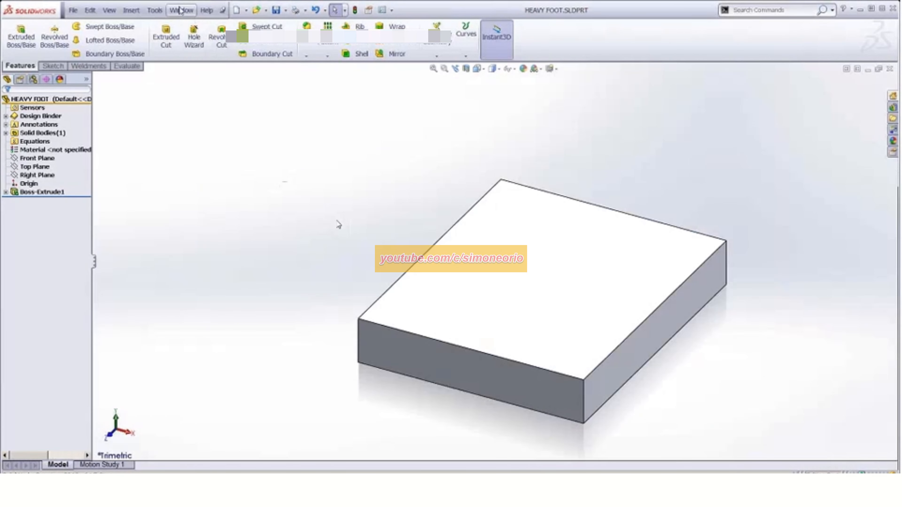
Switch to the open Conveyor Frame part document
left_click(180, 10)
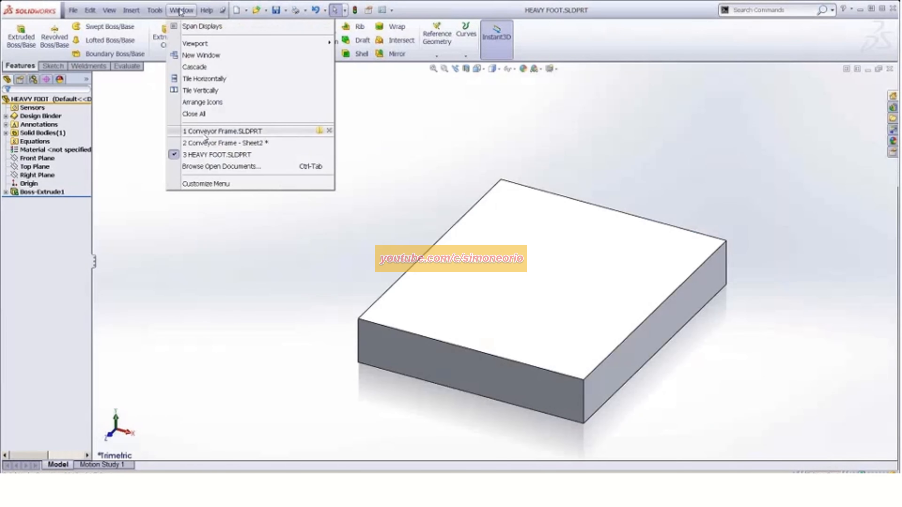
left_click(206, 136)
middle_click_drag(488, 302, 403, 240)
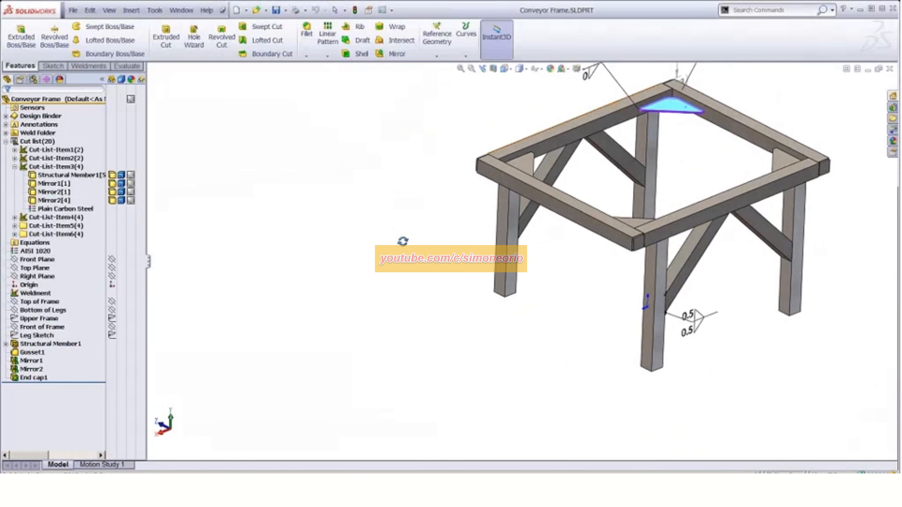
Roll the Conveyor Frame's feature history back to just after Structural Member1
left_click(50, 344)
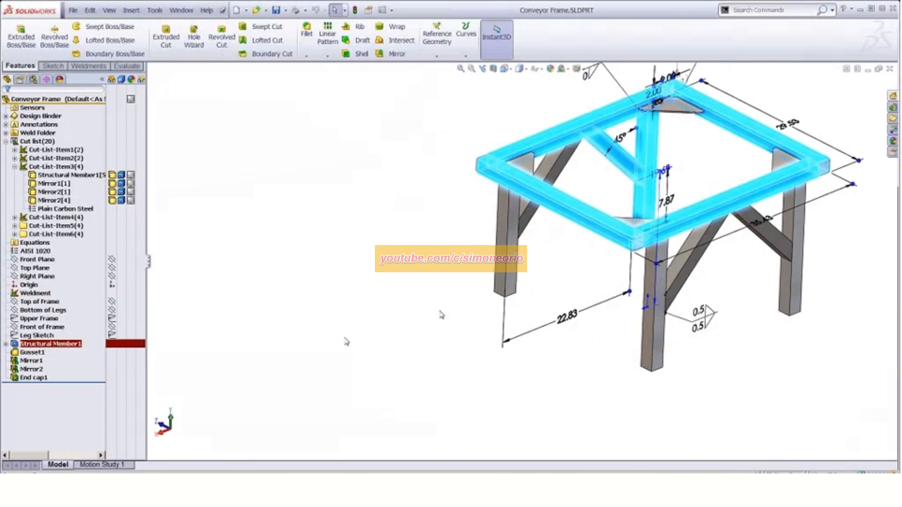
middle_click_drag(425, 301, 517, 369)
scroll(575, 342, "down", 6)
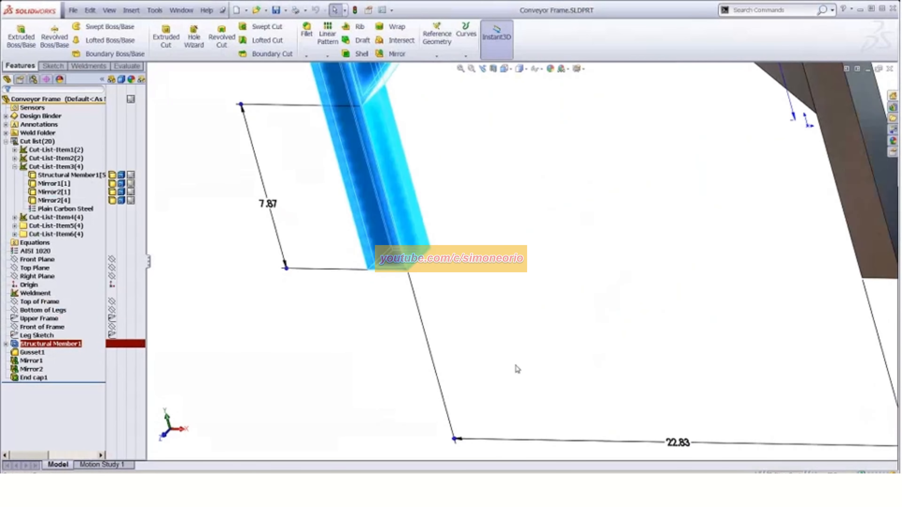
left_click(517, 368)
scroll(495, 199, "up", 1)
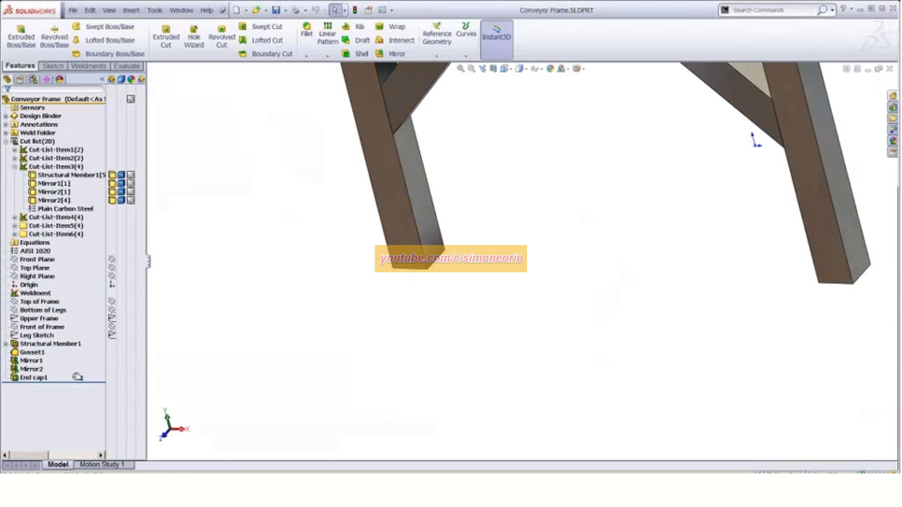
left_click_drag(78, 379, 78, 347)
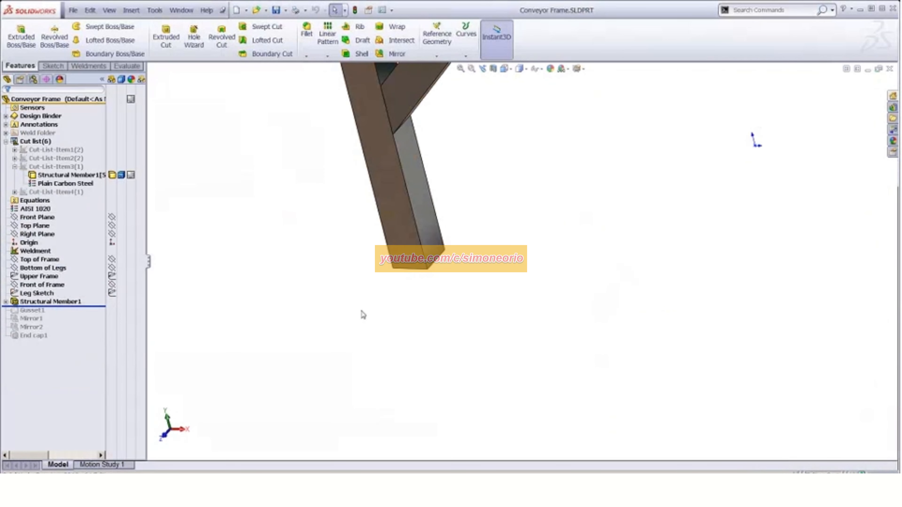
middle_click_drag(385, 279, 376, 249)
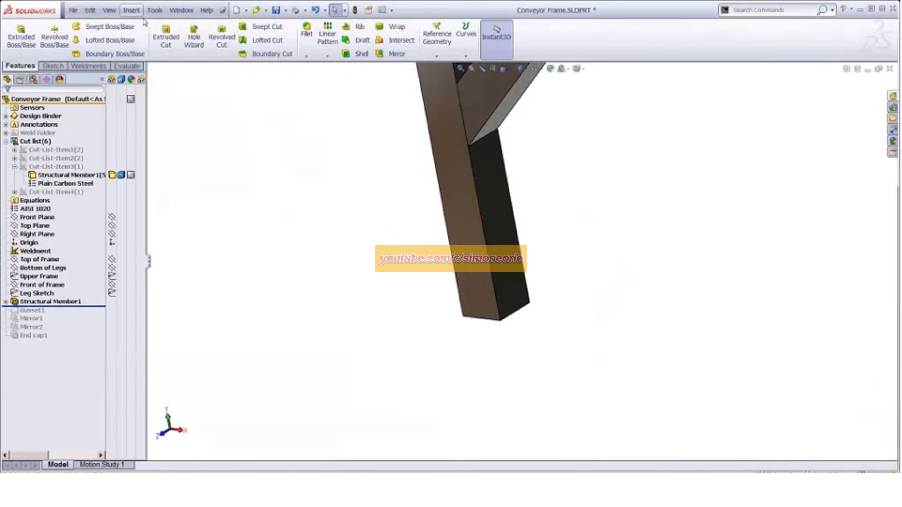
left_click(122, 14)
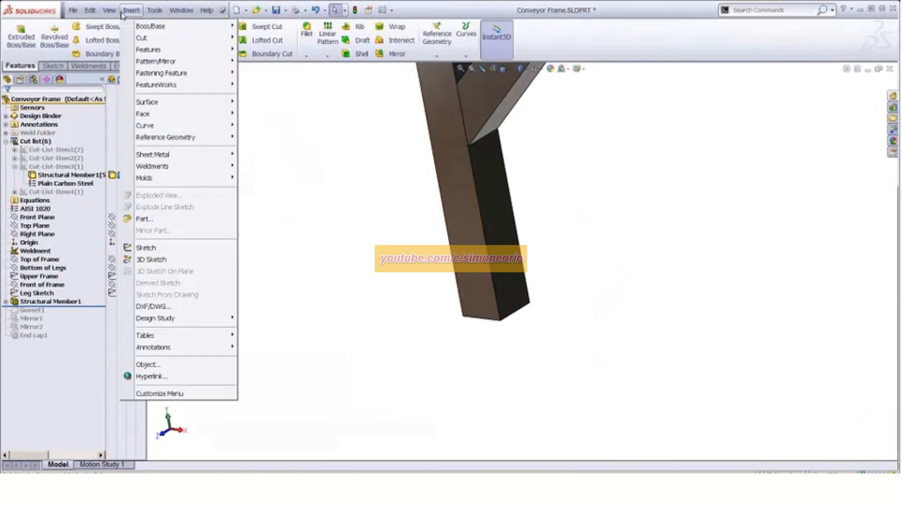
left_click(152, 223)
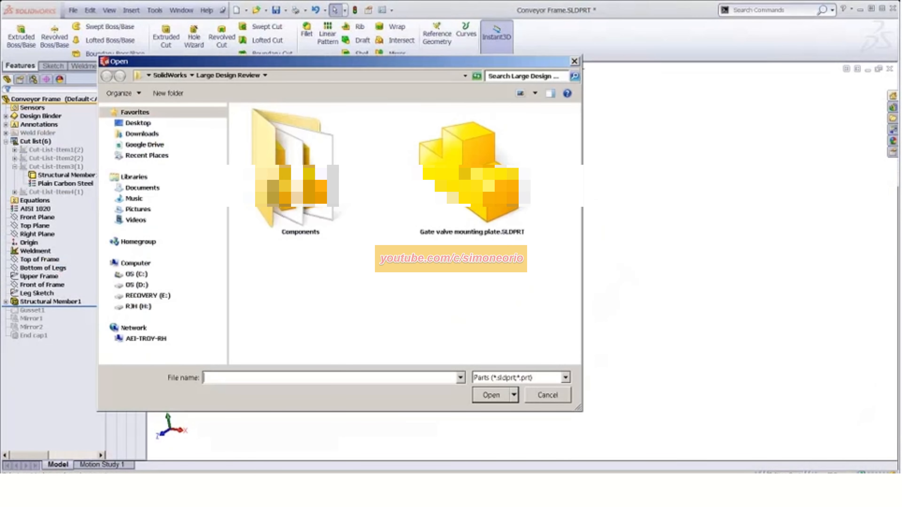
left_click(139, 122)
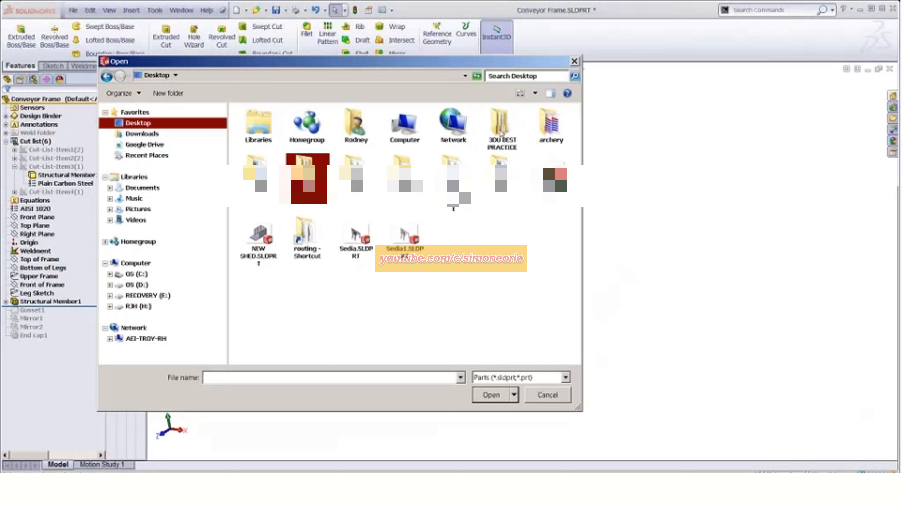
double_click(501, 131)
double_click(360, 241)
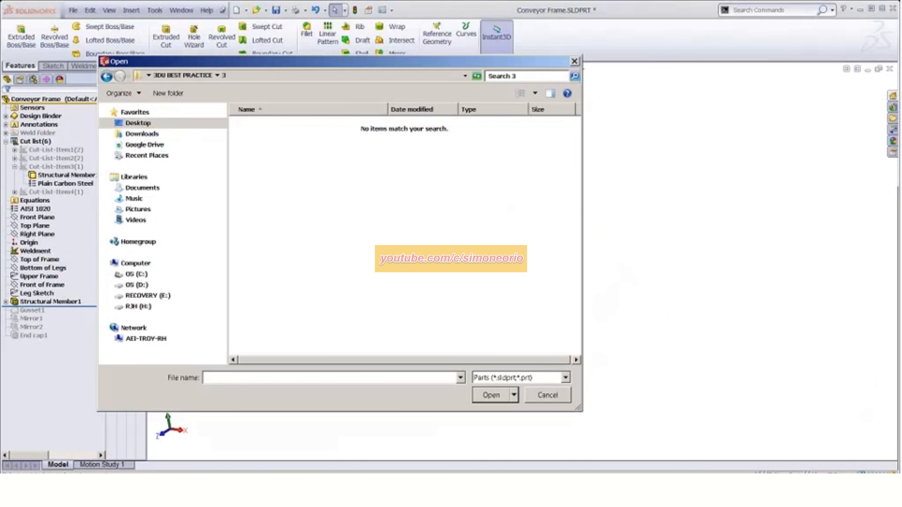
left_click(547, 395)
Switch to the HEAVY FOOT part and check which folder it is saved in, without saving it again
left_click(182, 10)
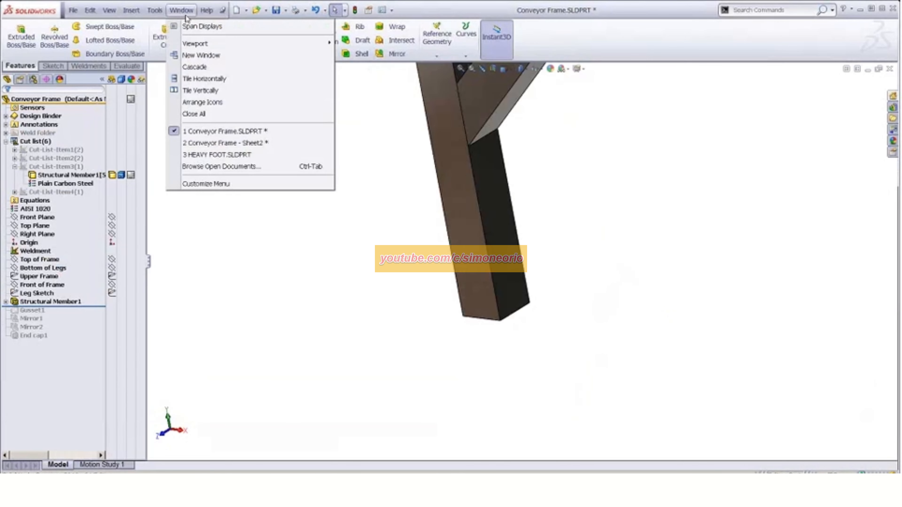
left_click(207, 156)
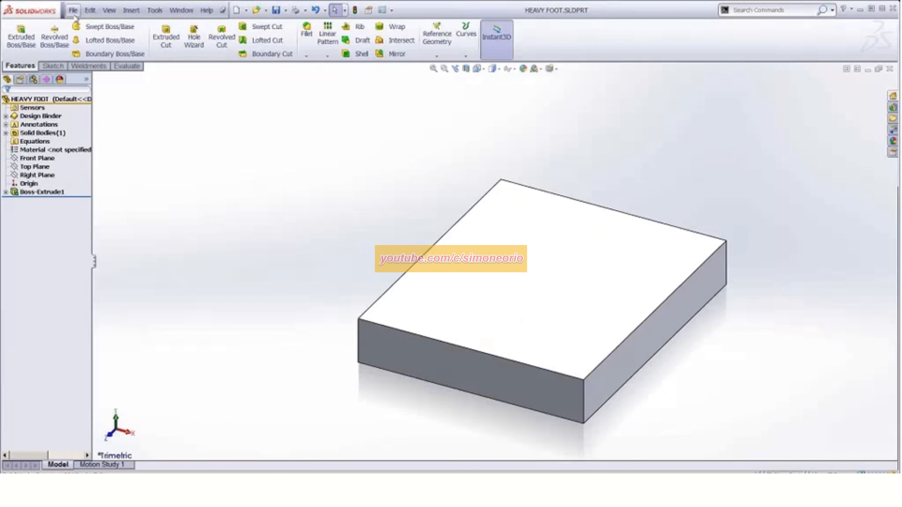
left_click(73, 10)
left_click(95, 89)
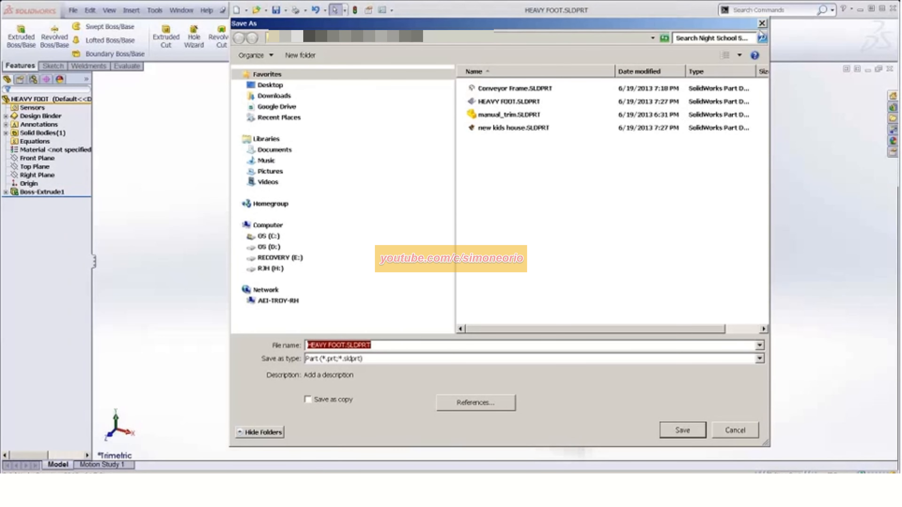
left_click(762, 23)
Return to the Conveyor Frame part document
left_click(171, 11)
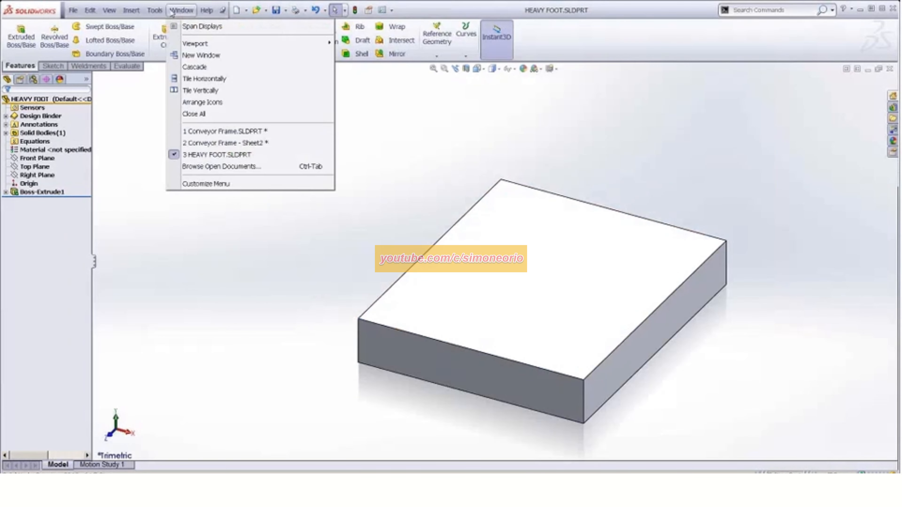
left_click(197, 143)
left_click(181, 10)
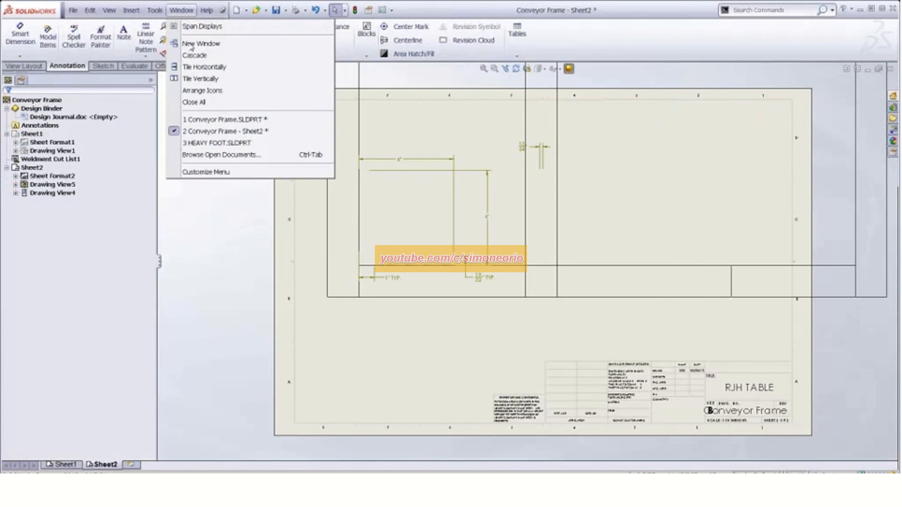
left_click(284, 116)
Choose HEAVY FOOT.SLDPRT from its folder on the Desktop as the part to insert into the Conveyor Frame
left_click(126, 10)
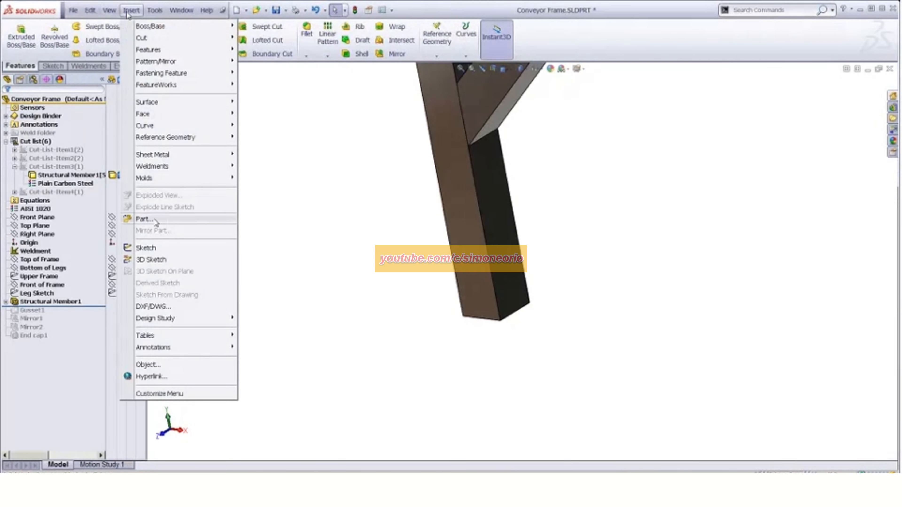
left_click(156, 222)
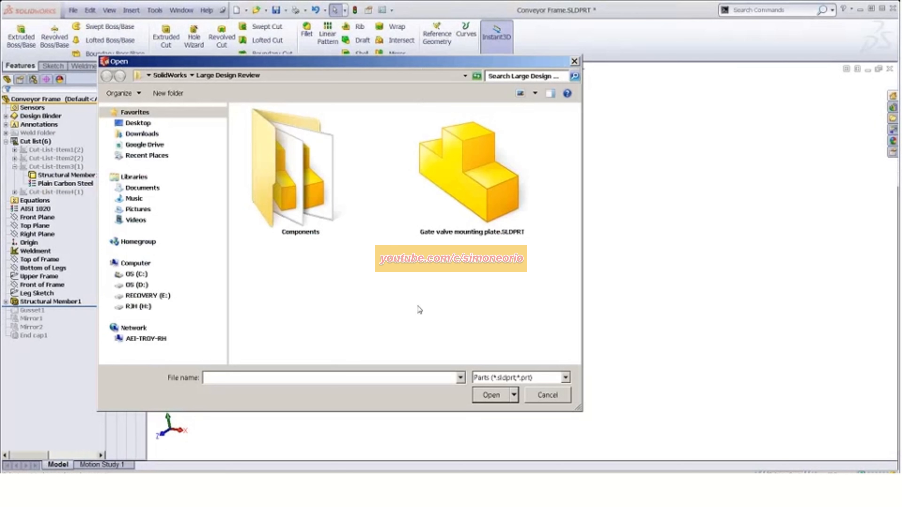
left_click(138, 122)
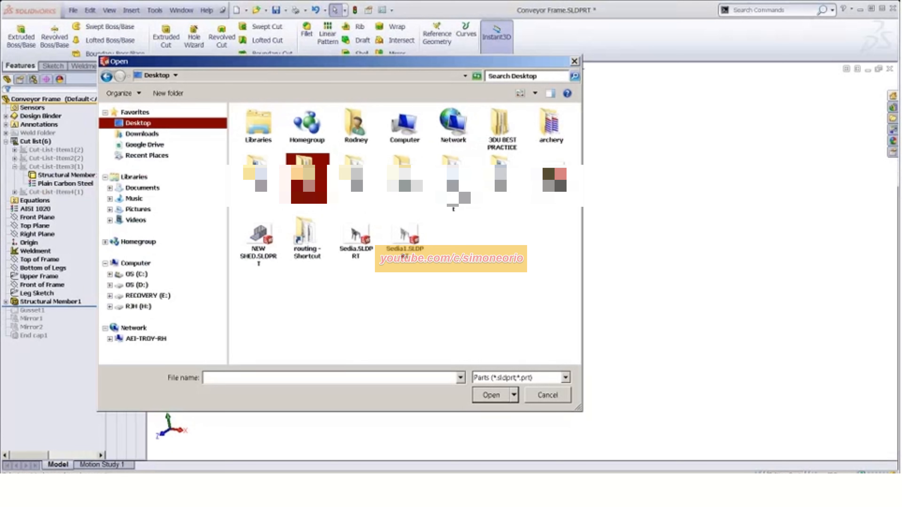
double_click(307, 174)
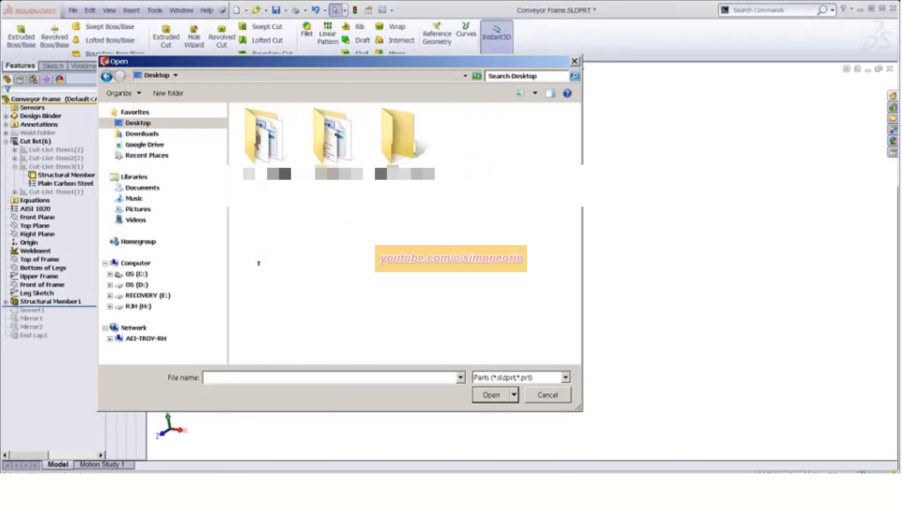
double_click(402, 155)
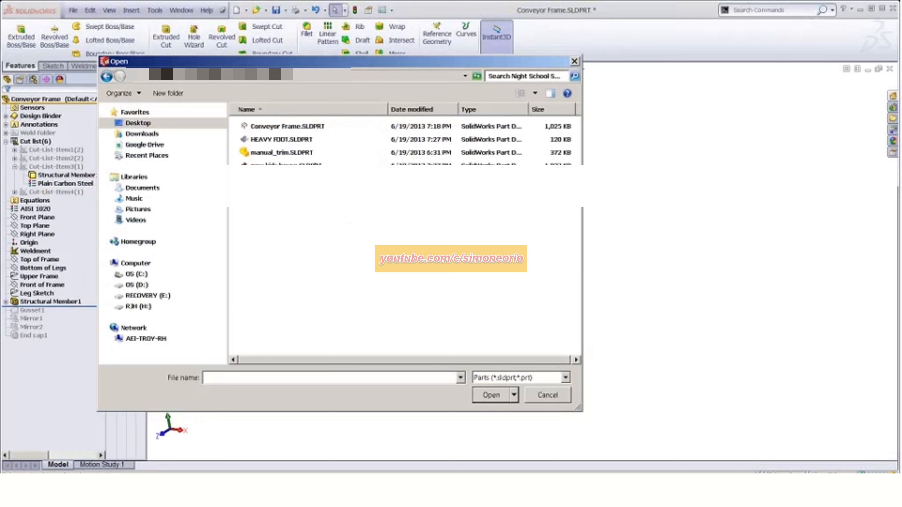
double_click(275, 140)
Place the HEAVY FOOT freely just under the leg's lower end, transferring solid bodies without the Move/Copy locating option
scroll(405, 350, "up", 3)
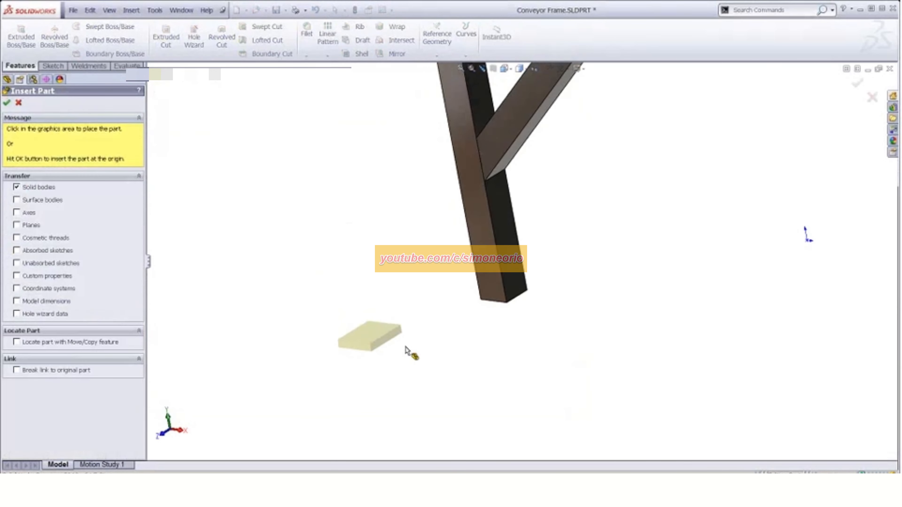
middle_click_drag(448, 349, 453, 363)
scroll(499, 306, "down", 7)
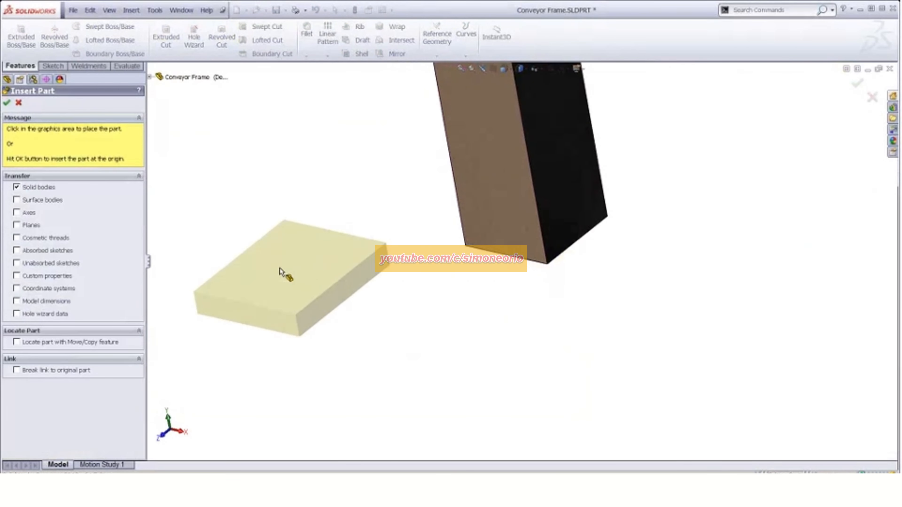
left_click(28, 228)
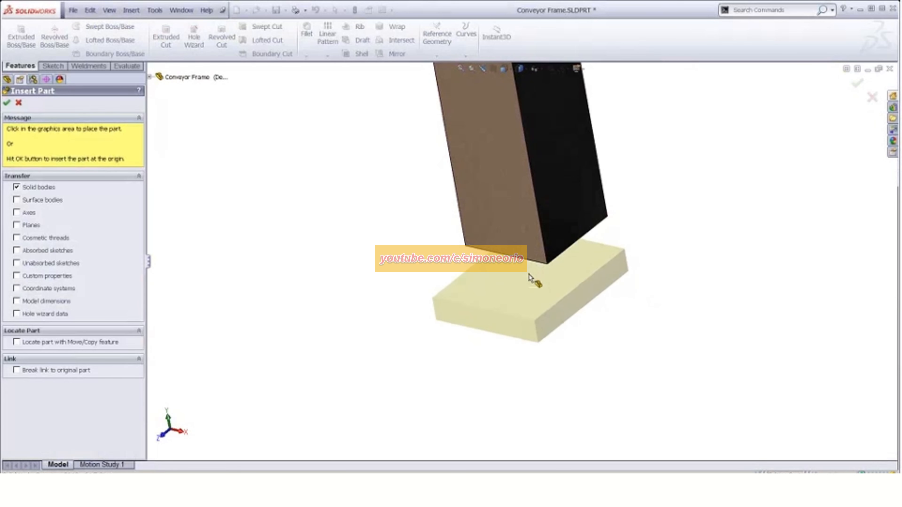
left_click(533, 281)
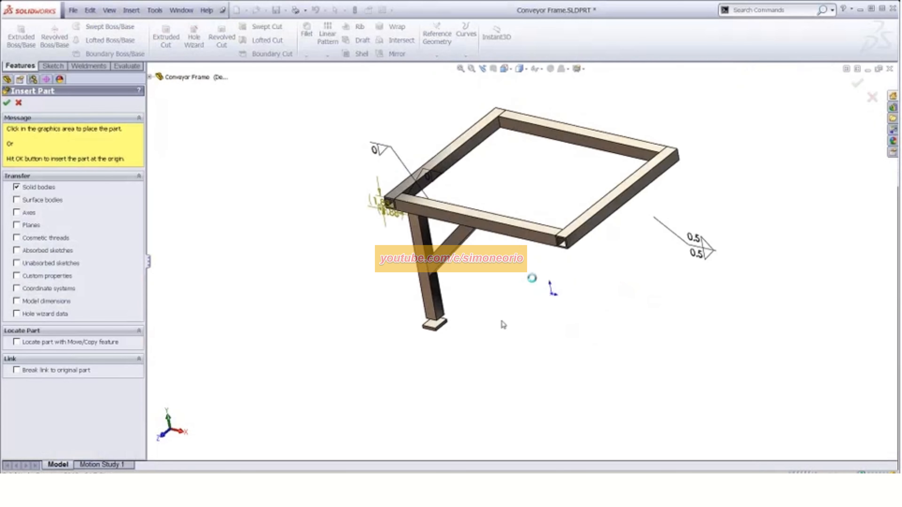
scroll(487, 299, "down", 1)
mouse_move(487, 299)
middle_mouse_down()
mouse_move(473, 281)
mouse_move(488, 305)
middle_mouse_up()
scroll(488, 305, "up", 3)
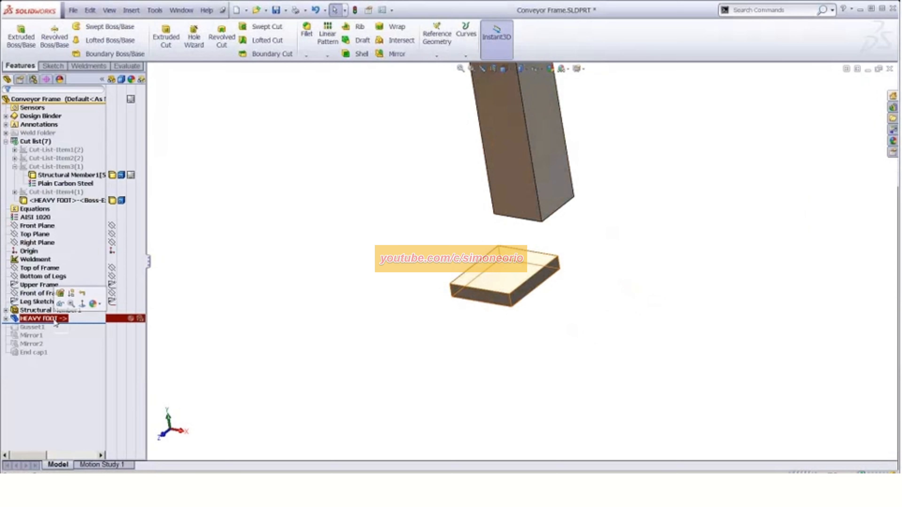
Delete the freely placed HEAVY FOOT feature from the Conveyor Frame
left_click(54, 319)
key("Delete")
key("Return")
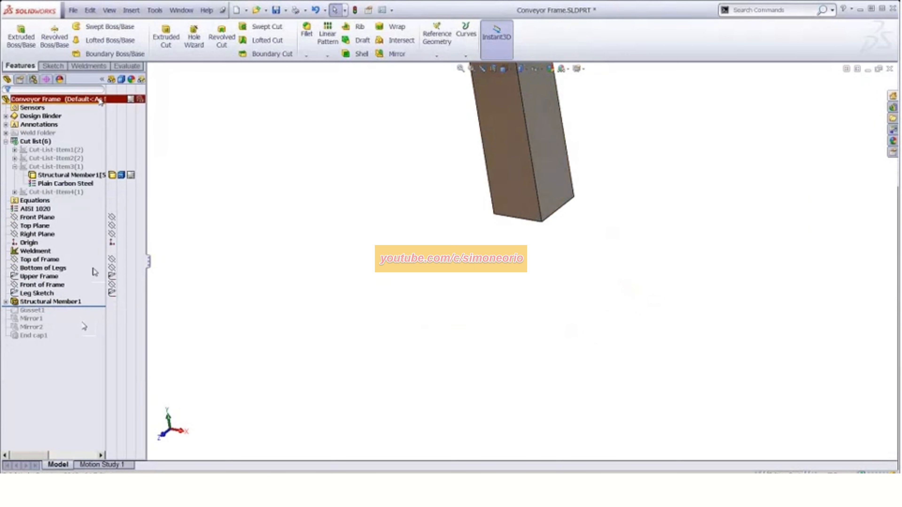
Insert HEAVY FOOT.SLDPRT with the option to locate the part with a Move/Copy feature, placing it just below the leg
left_click(131, 10)
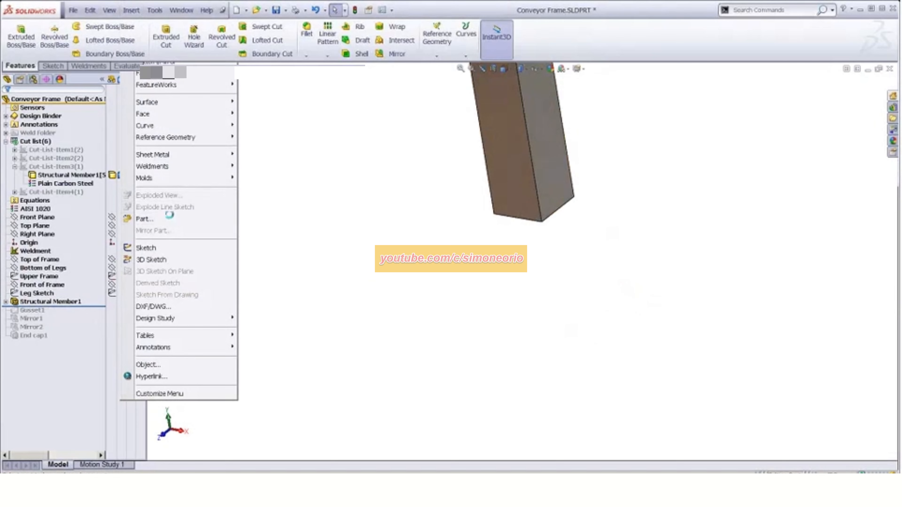
left_click(149, 219)
double_click(281, 139)
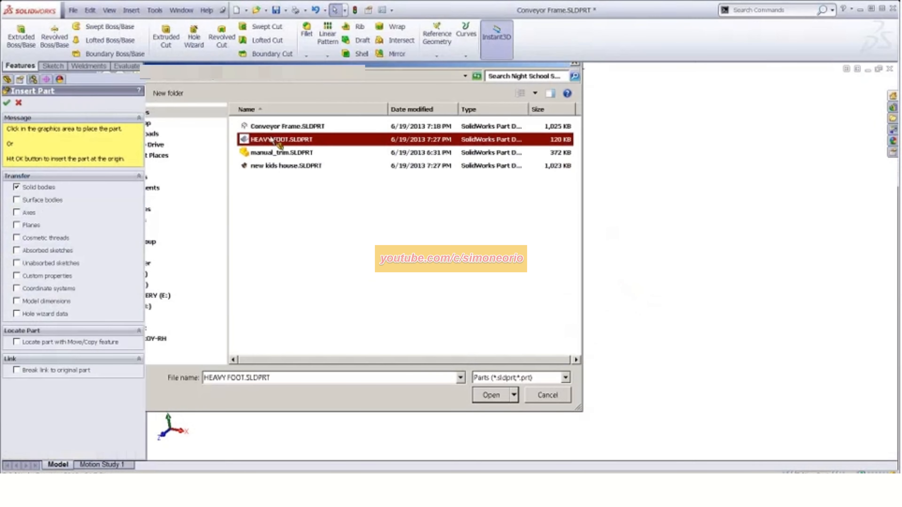
left_click(37, 343)
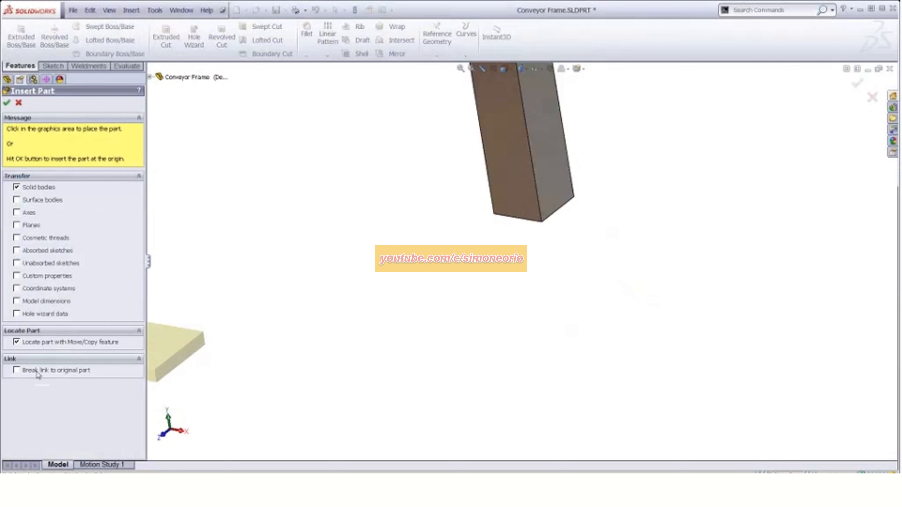
scroll(554, 296, "down", 3)
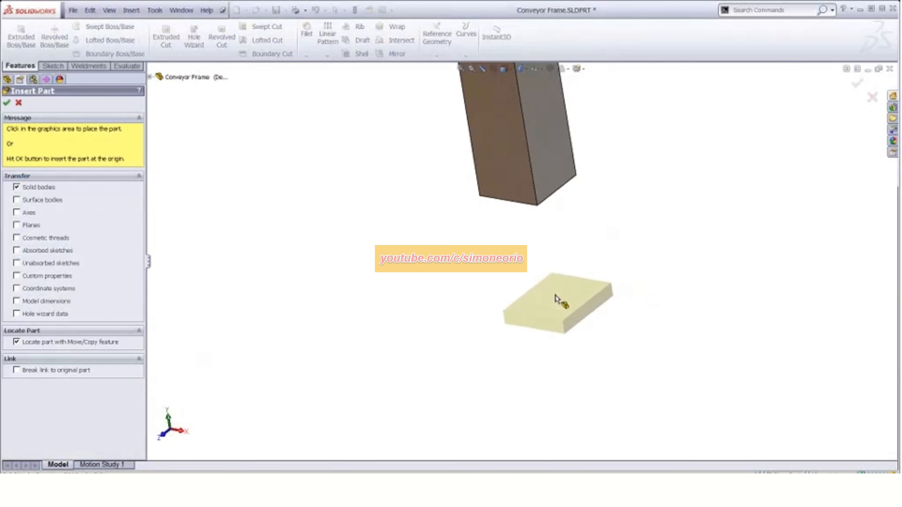
scroll(505, 270, "up", 5)
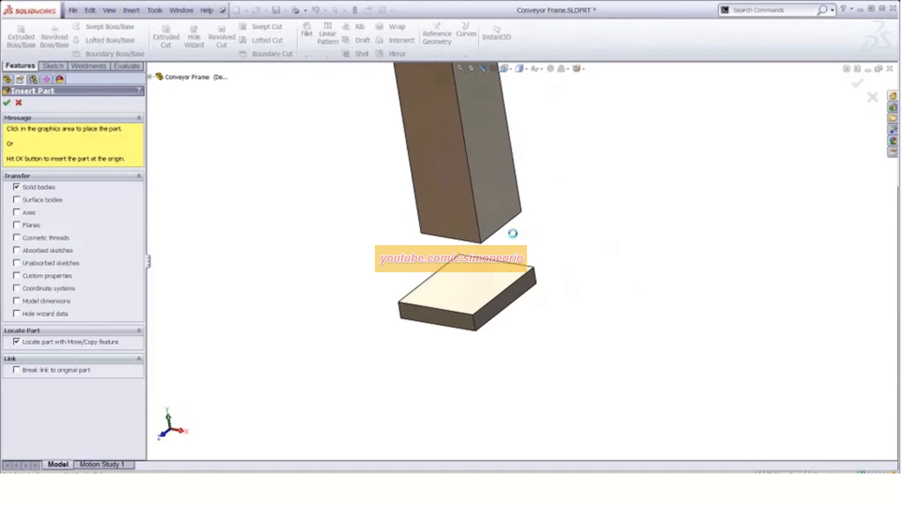
left_click(411, 373)
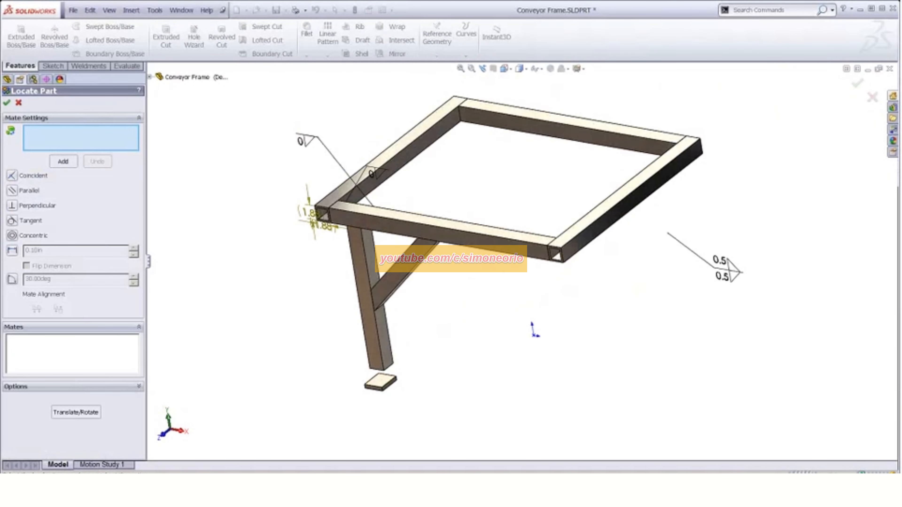
Add a coincident mate between the foot's upper face and the leg's bottom end face
scroll(399, 440, "down", 3)
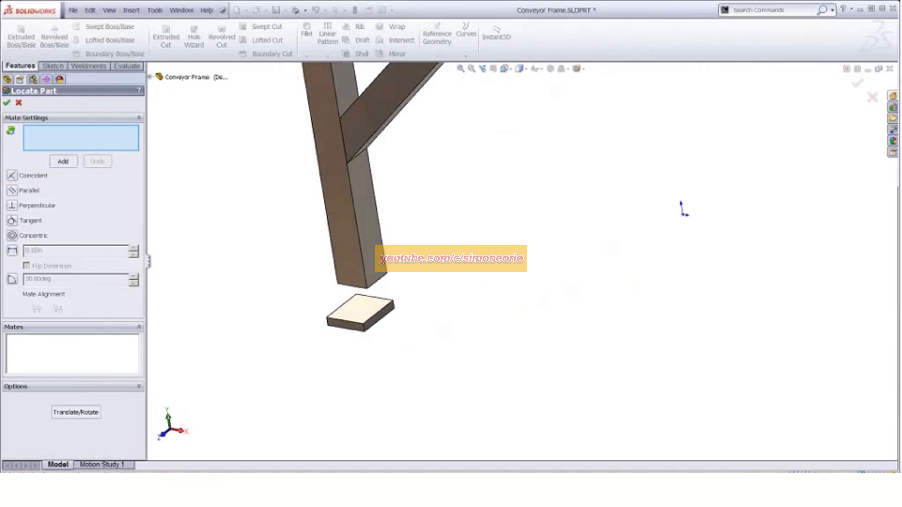
left_click(29, 175)
scroll(347, 318, "up", 1)
scroll(346, 318, "down", 1)
scroll(405, 313, "down", 3)
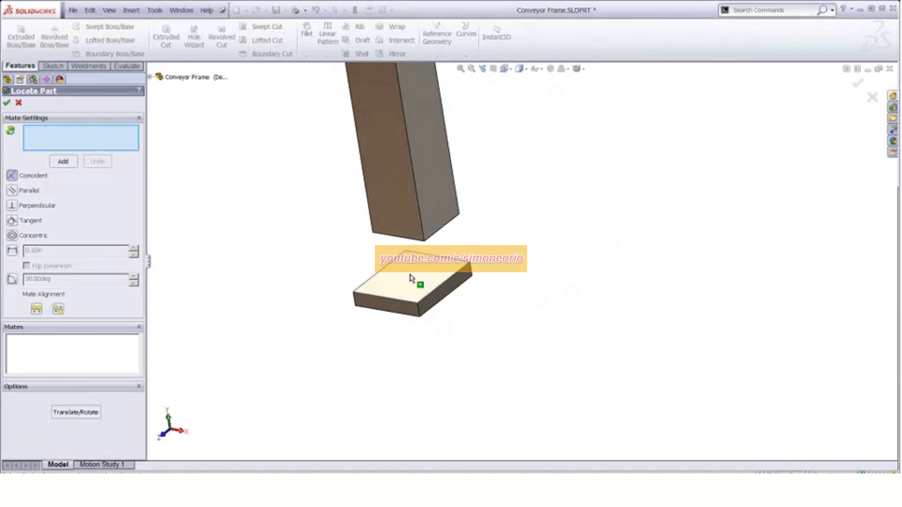
left_click(410, 274)
scroll(411, 291, "up", 2)
middle_click_drag(412, 306, 415, 192)
scroll(417, 221, "down", 4)
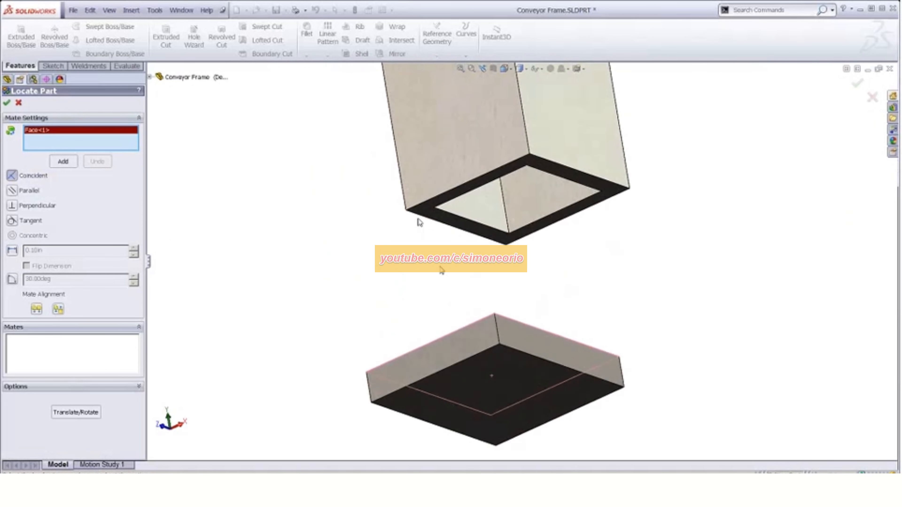
left_click(419, 214)
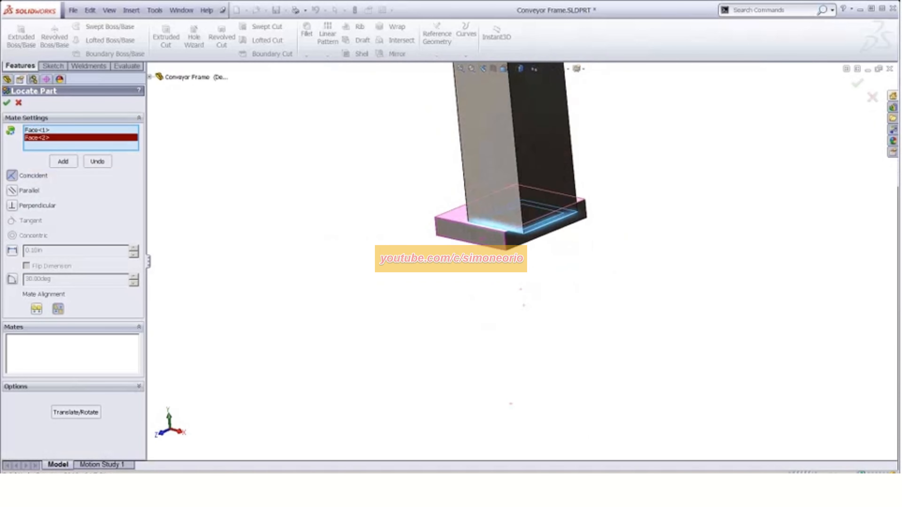
left_click(63, 161)
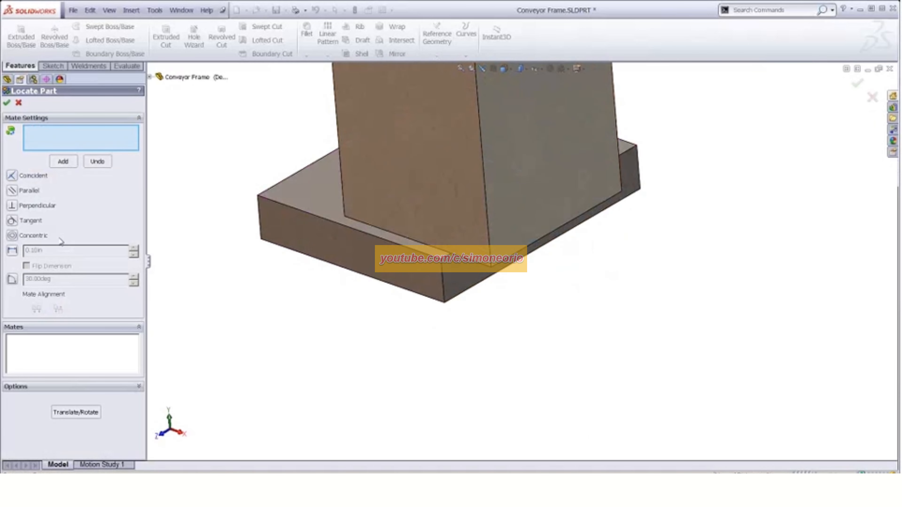
Add a distance mate between the leg's brown front face and the parallel side face of the foot
left_click(426, 219)
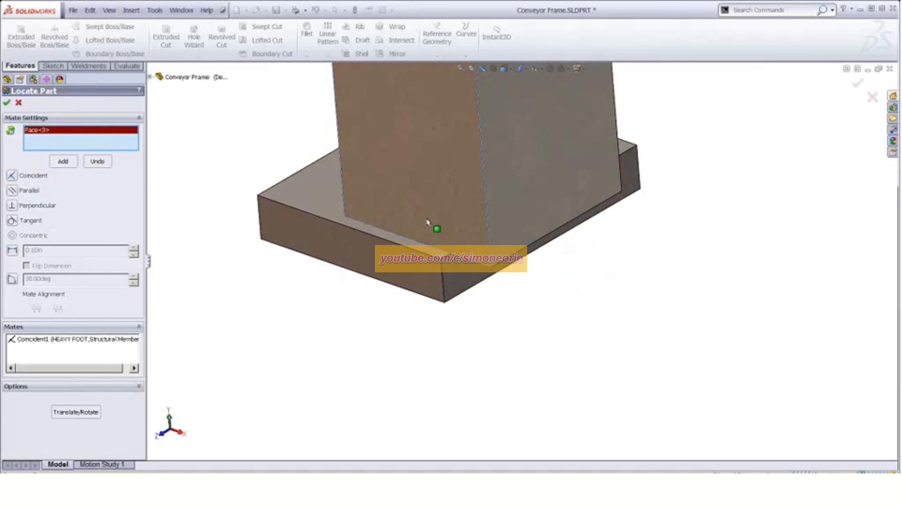
left_click(403, 265)
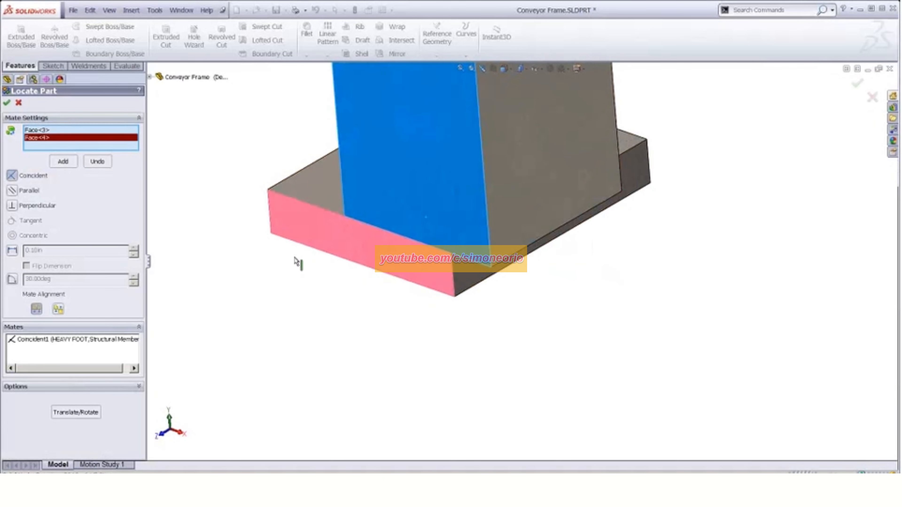
left_click(12, 251)
key("Return")
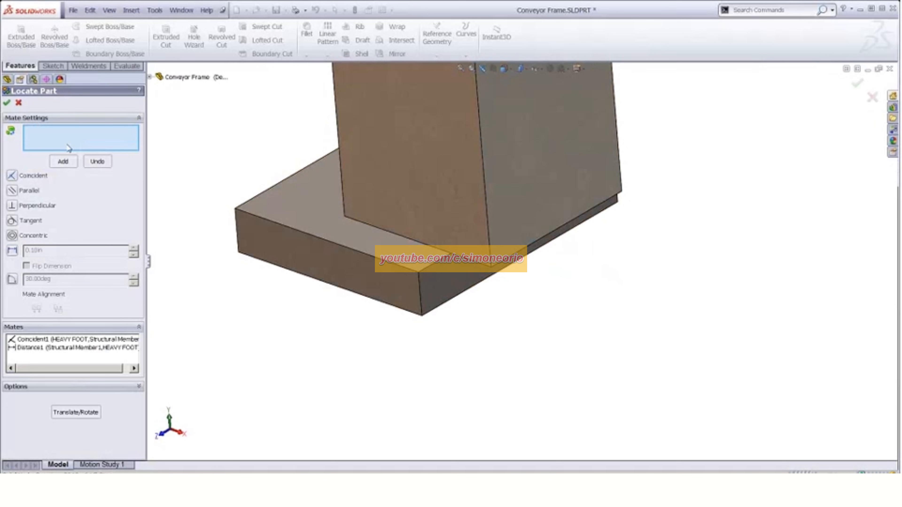
Add a flipped 0.25 in distance mate between the foot's other visible side face and the adjacent leg face, and finish locating the part
left_click(445, 297)
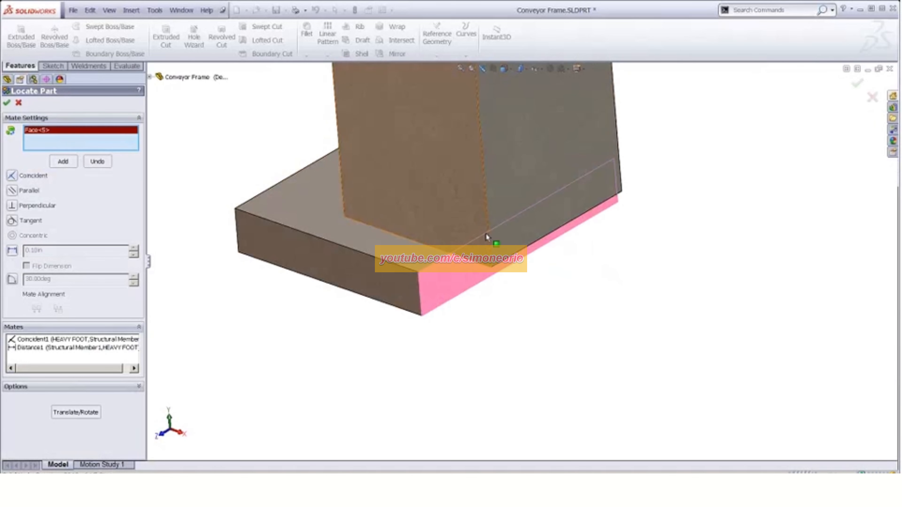
left_click(503, 177)
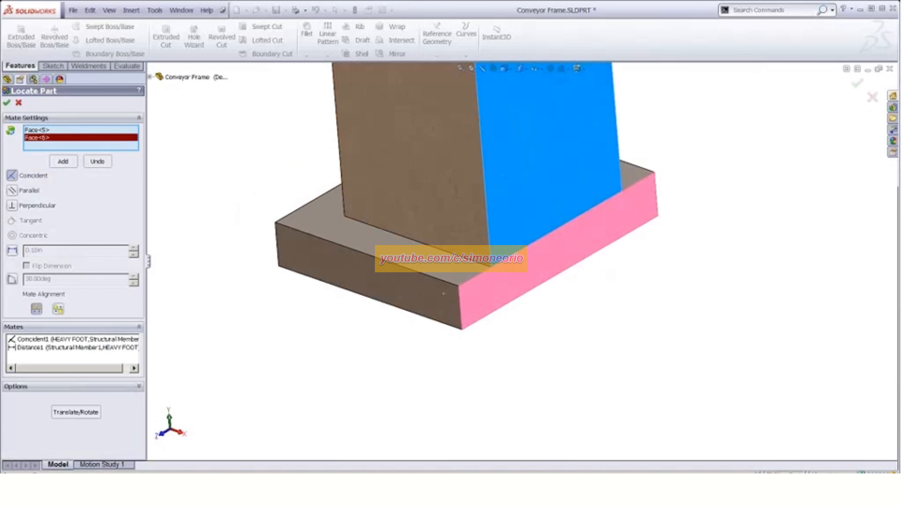
left_click(13, 251)
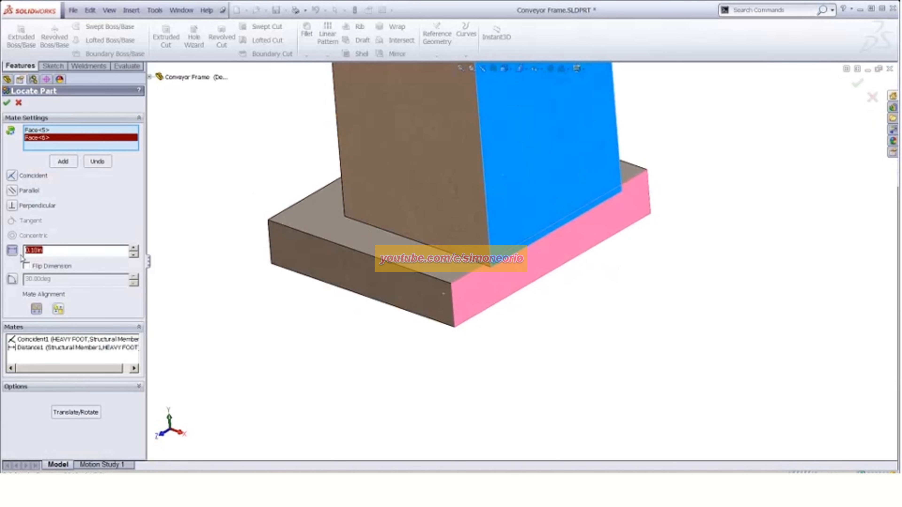
type(".25")
left_click(26, 266)
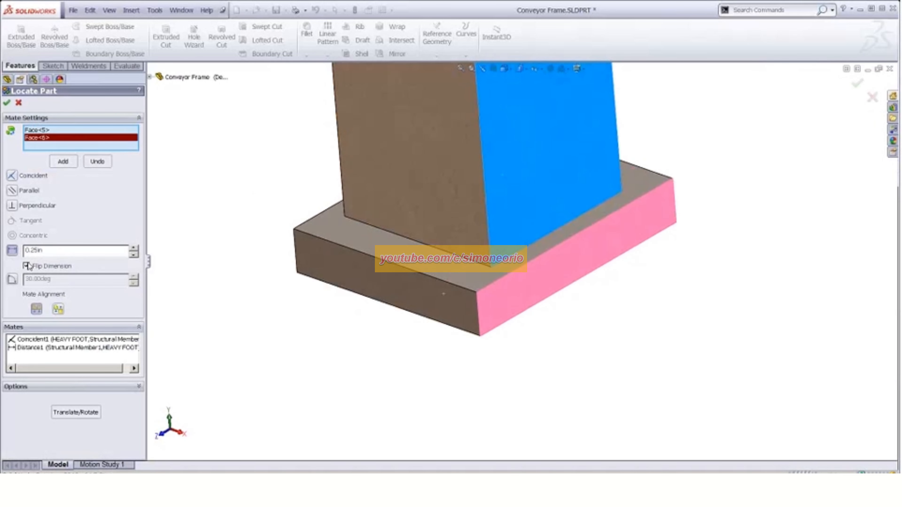
left_click(63, 162)
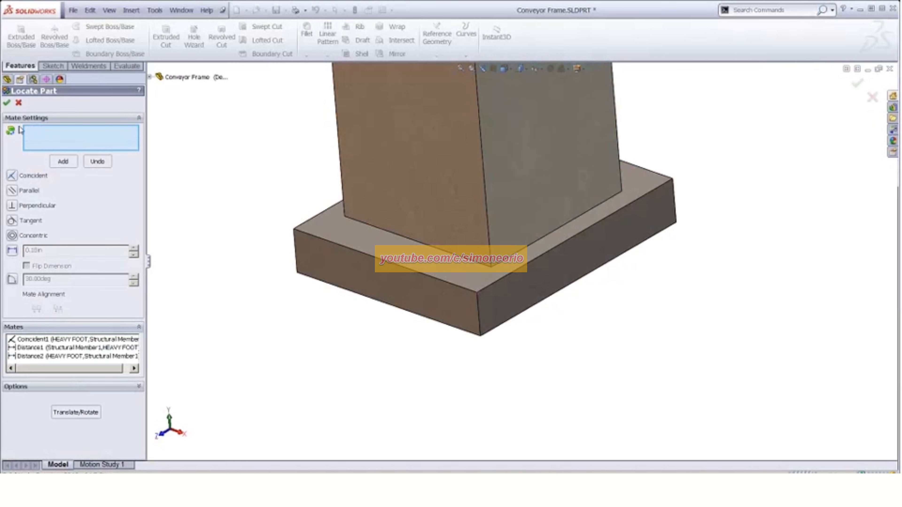
left_click(6, 103)
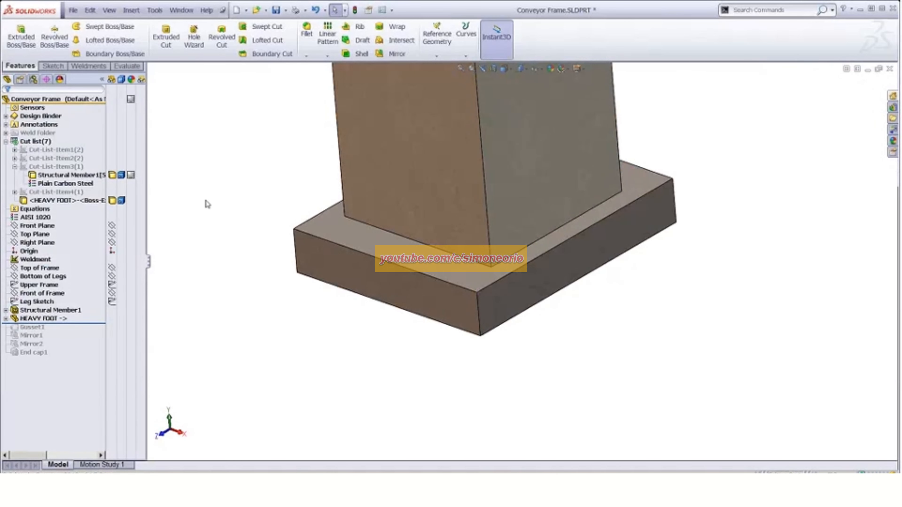
Roll the Conveyor Frame's feature history forward past End cap1 to restore the gusset, mirrors and end caps
scroll(429, 320, "up", 5)
middle_click_drag(429, 321, 459, 269)
key("f")
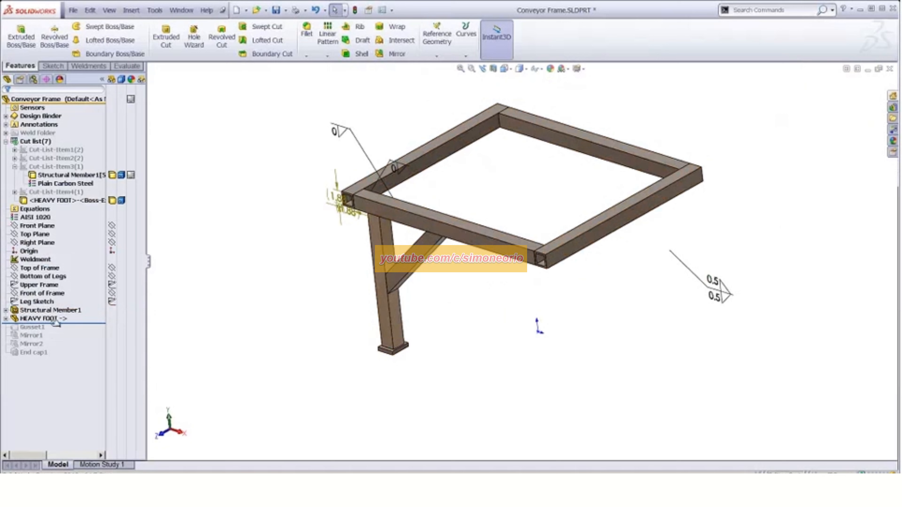
left_click_drag(53, 323, 43, 357)
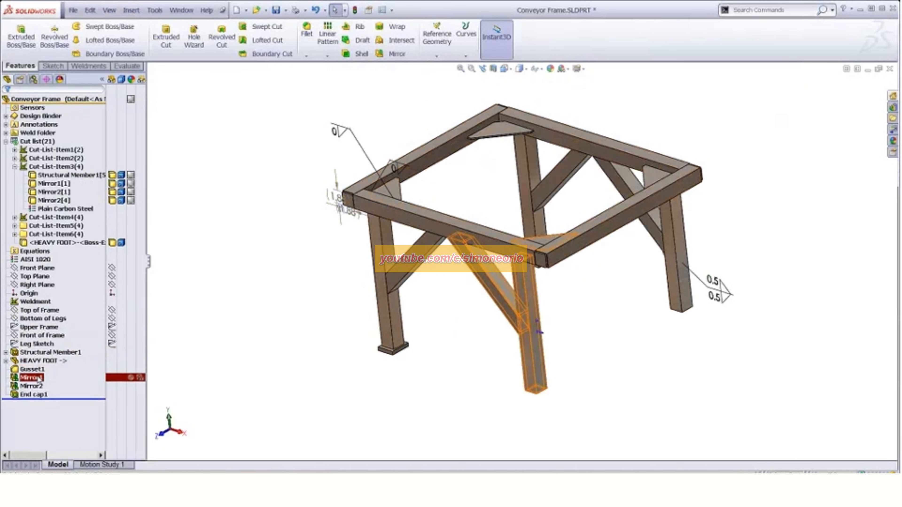
Expand the HEAVY FOOT feature in the feature history to inspect its contents
right_click(39, 378)
key("Escape")
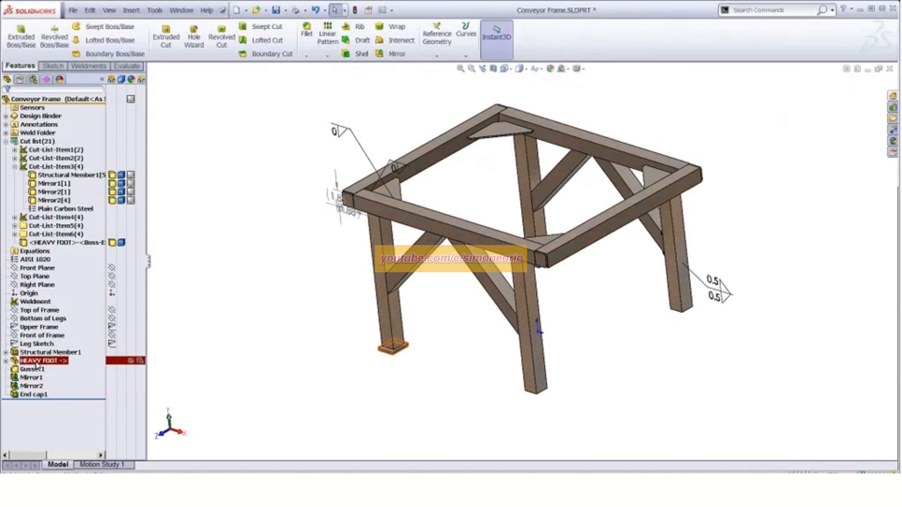
left_click(6, 361)
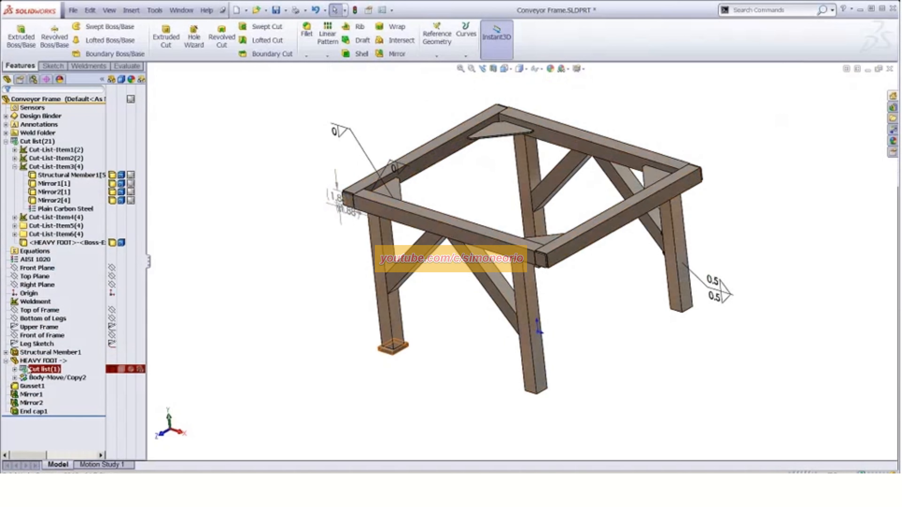
Expand the cut list inside the HEAVY FOOT feature and update the Conveyor Frame's main cut list
left_click(36, 370)
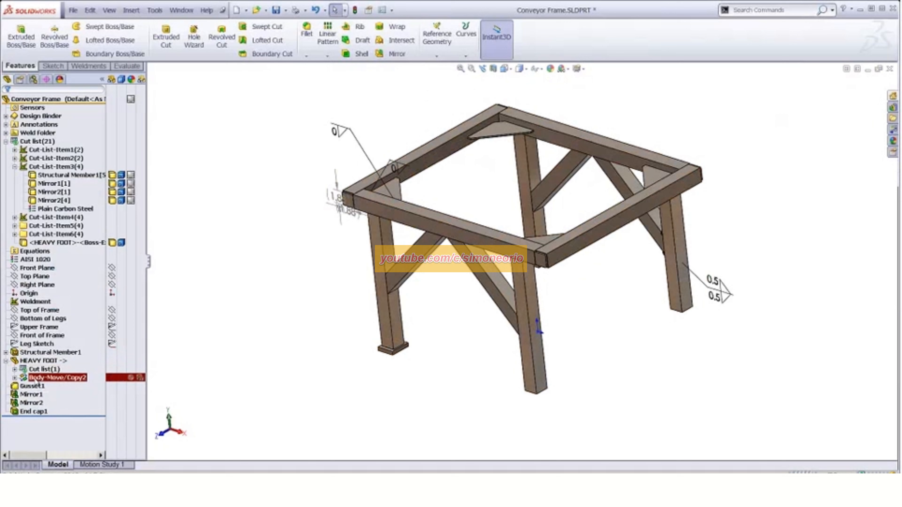
left_click(14, 370)
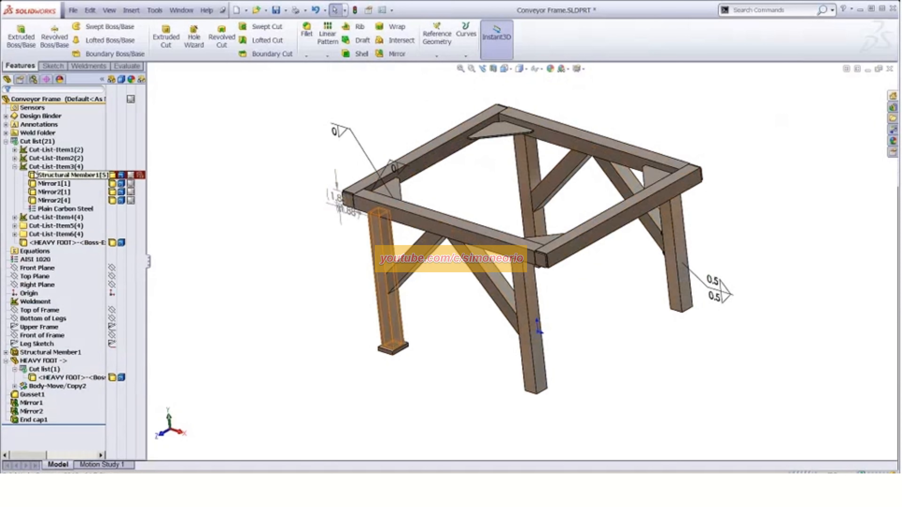
right_click(28, 142)
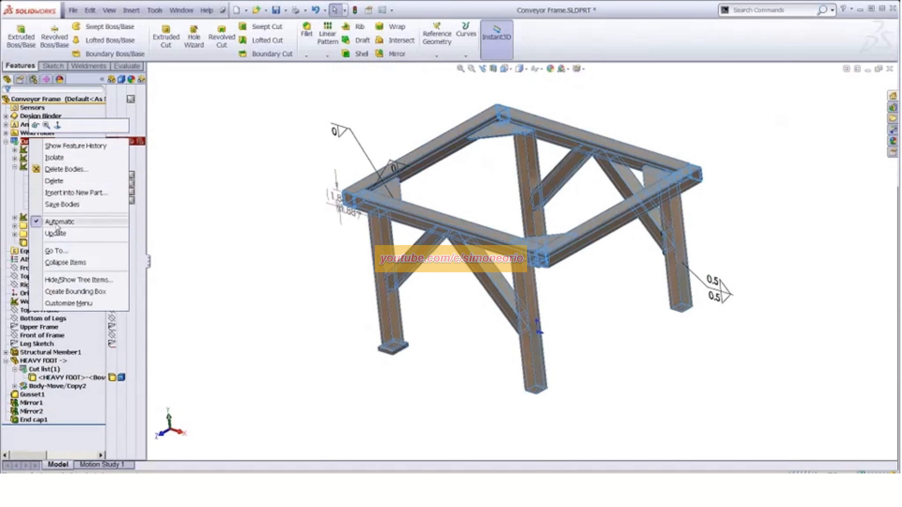
left_click(61, 234)
left_click(173, 216)
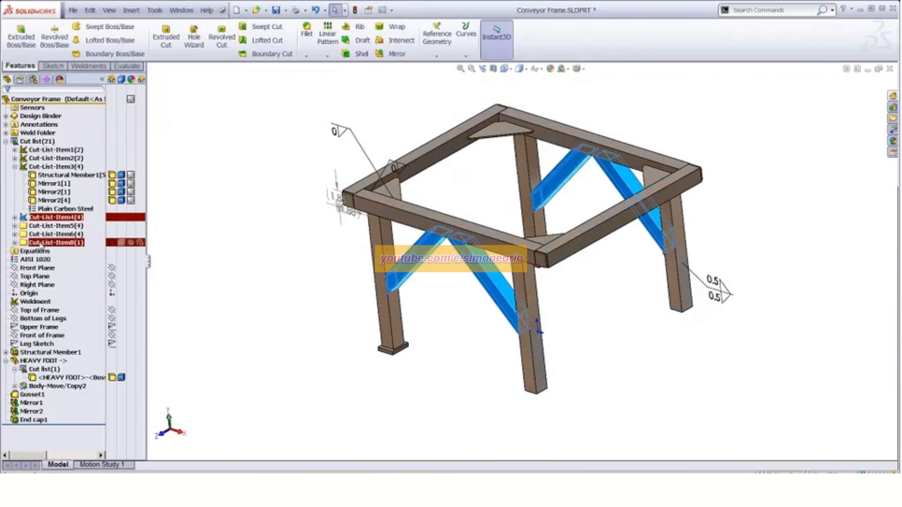
Expand the foot's cut-list item and inspect its cut-list properties without changing them
left_click(15, 242)
right_click(39, 243)
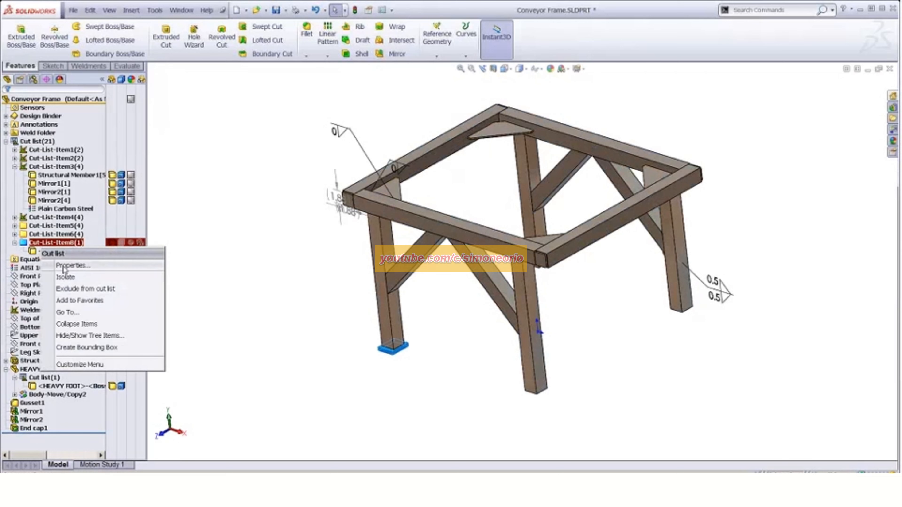
left_click(61, 263)
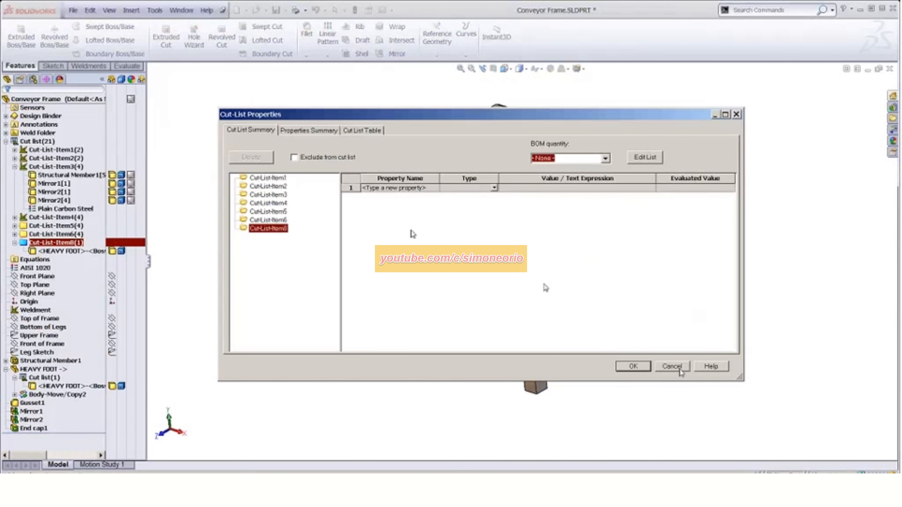
left_click(671, 366)
Start a 3D sketch and draw a vertical line about 1 in long downward from the bare front leg's bottom outer corner
scroll(396, 357, "down", 5)
middle_click_drag(533, 313, 547, 279)
scroll(565, 300, "up", 4)
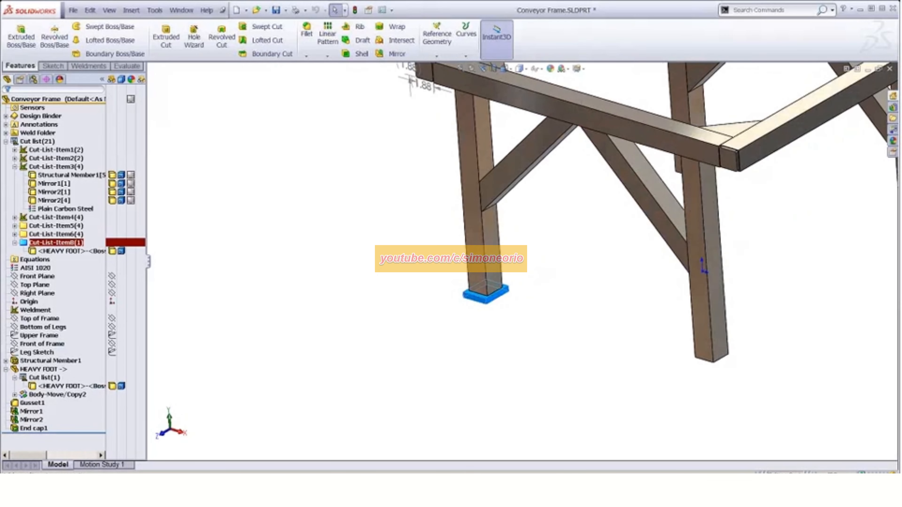
left_click(53, 66)
left_click(16, 55)
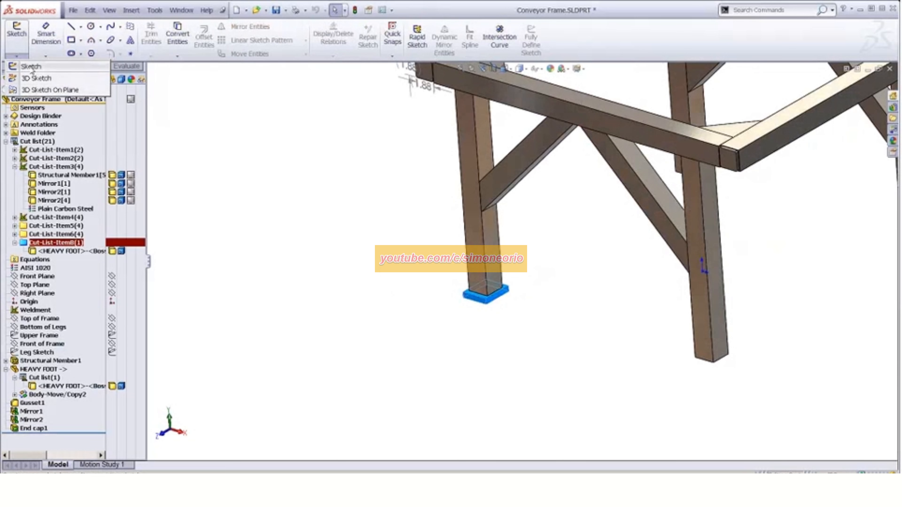
left_click(36, 77)
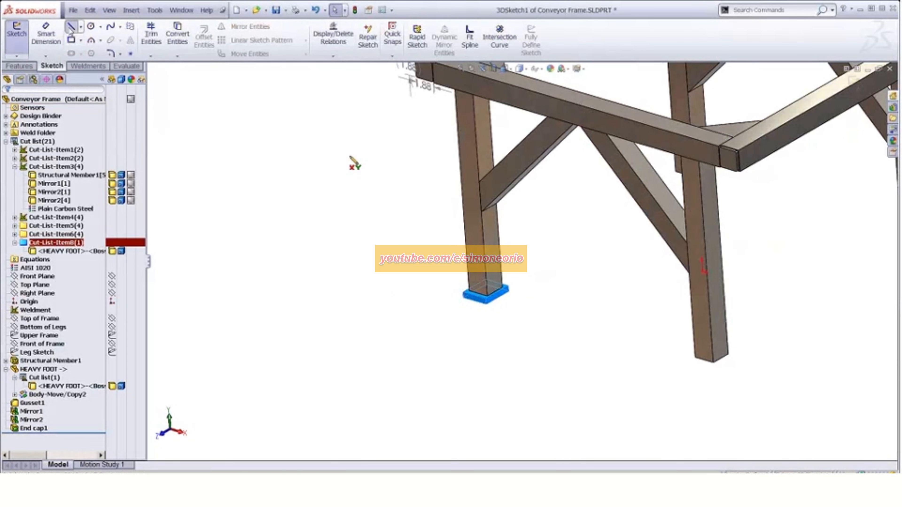
scroll(702, 376, "down", 5)
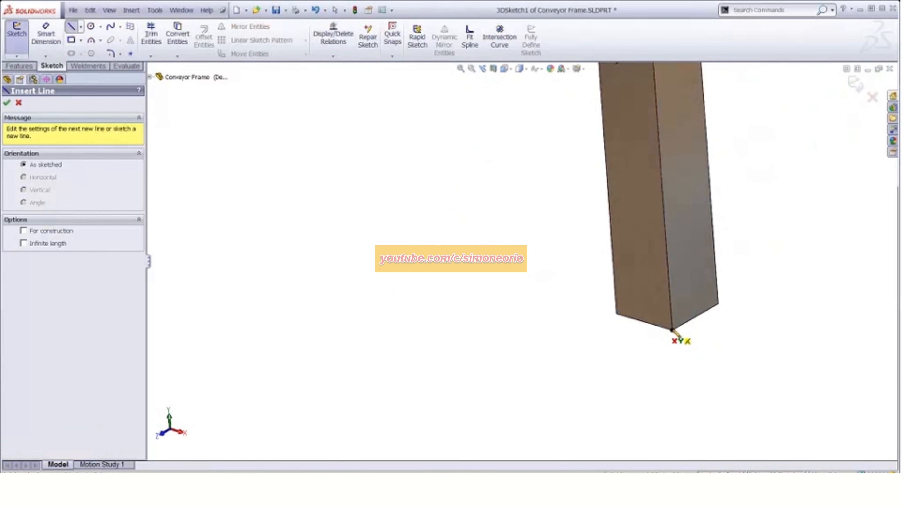
left_click(672, 331)
left_click(675, 363)
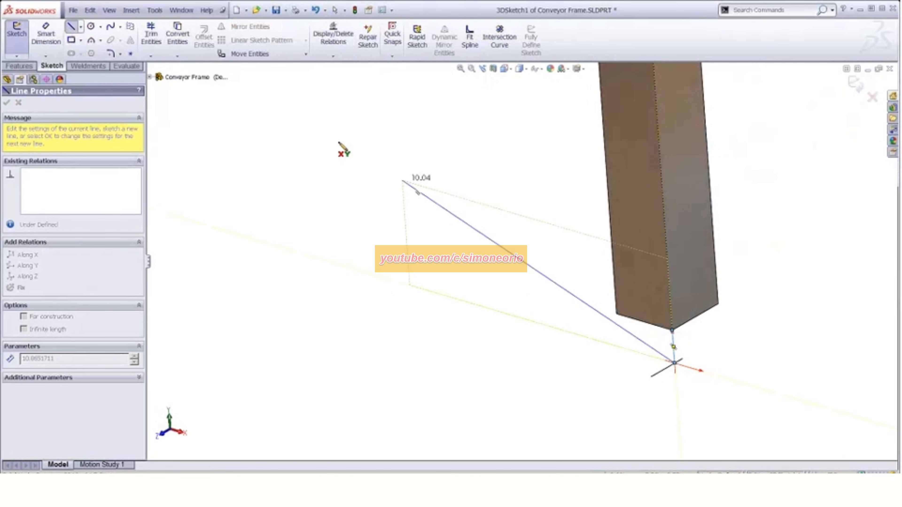
Dimension the short vertical line to 0.50 in and exit the 3D sketch
left_click(45, 34)
left_click(674, 341)
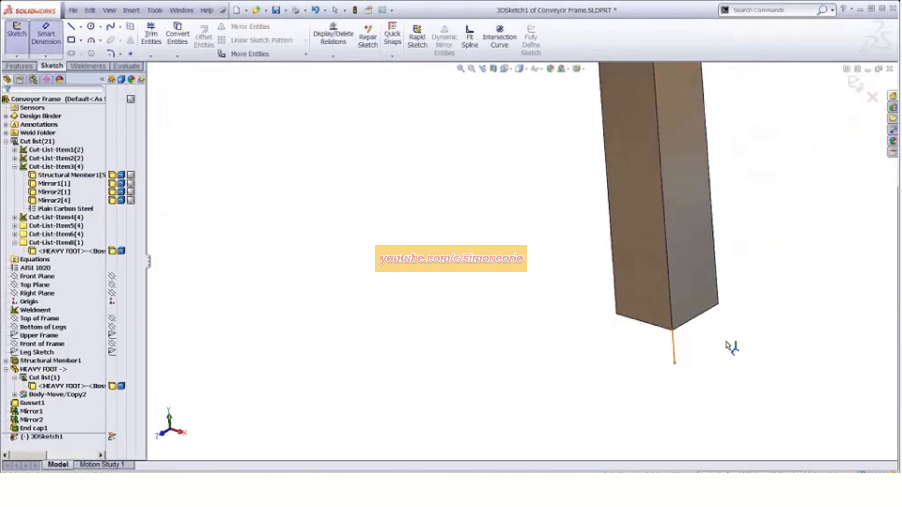
left_click(739, 346)
left_click(744, 369)
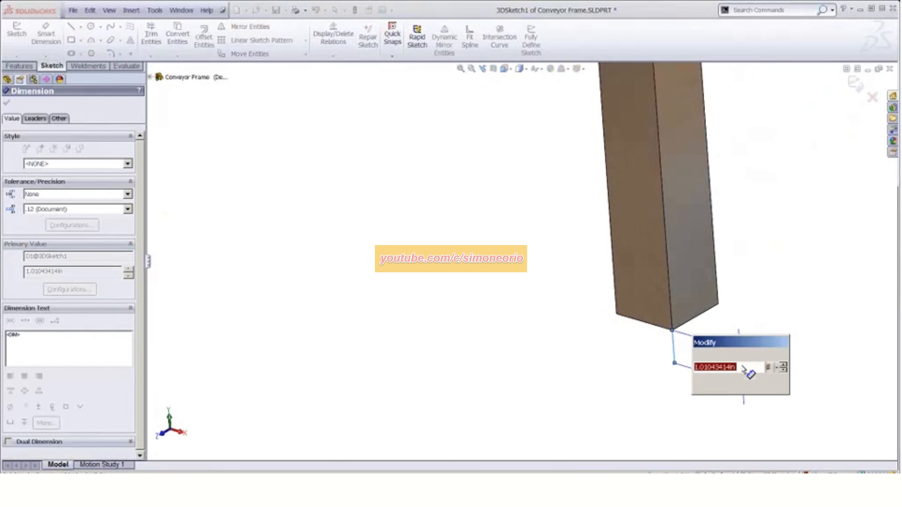
type("5")
key("Return")
left_click(590, 353)
scroll(590, 352, "up", 2)
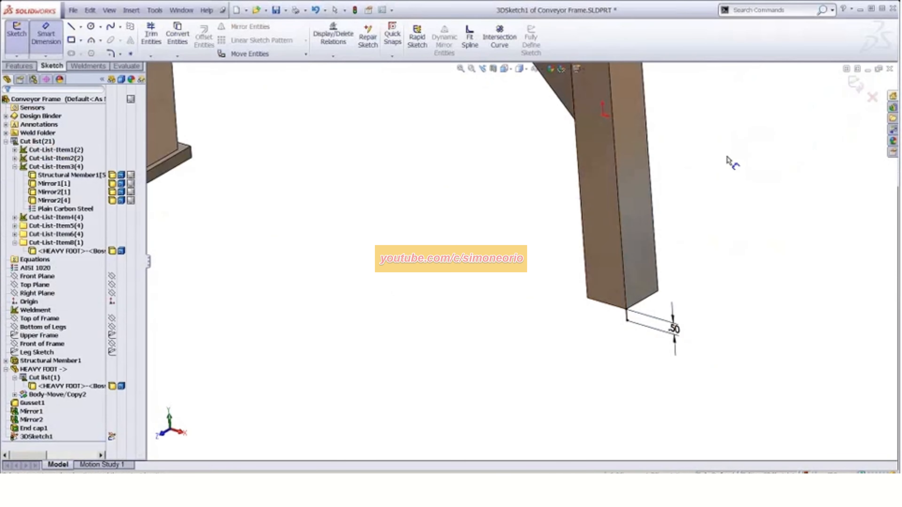
left_click(851, 85)
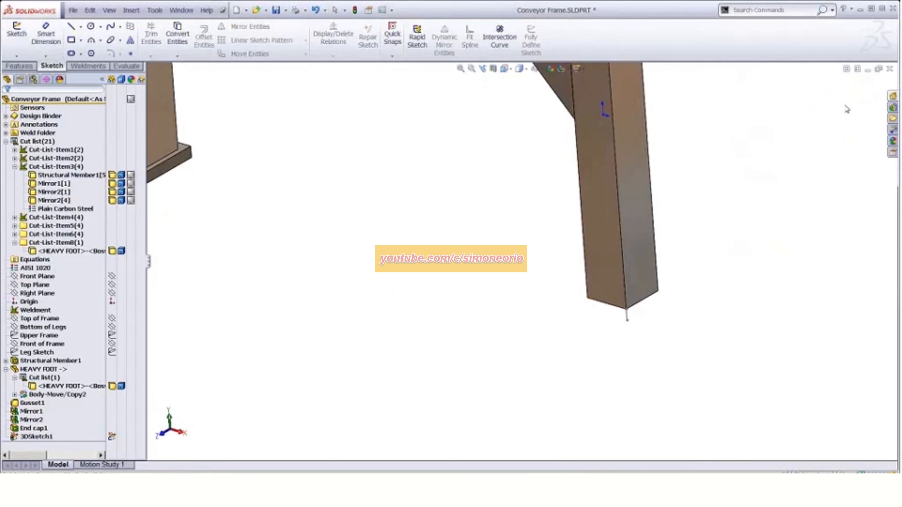
Start a LUMBER structural member along the short line under the leg, with type STUDS and size 2 X 4
scroll(686, 305, "down", 2)
left_click(601, 320)
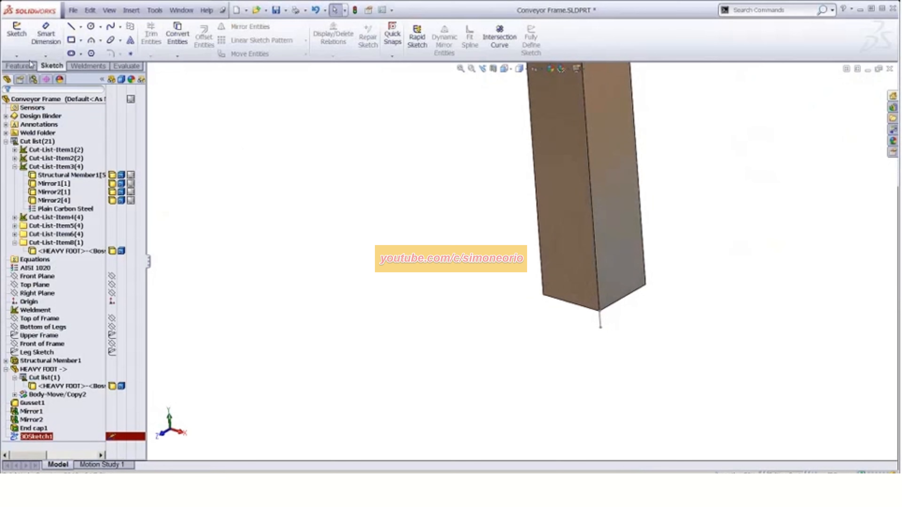
left_click(87, 65)
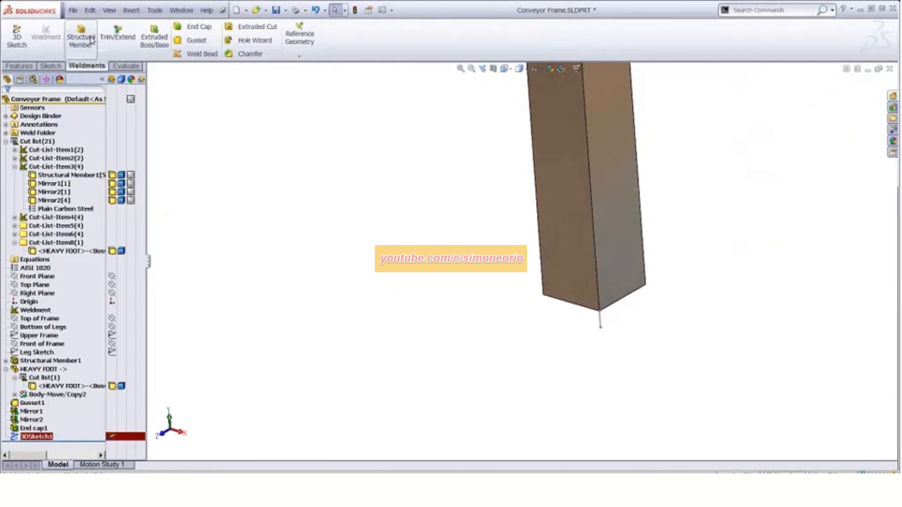
left_click(93, 40)
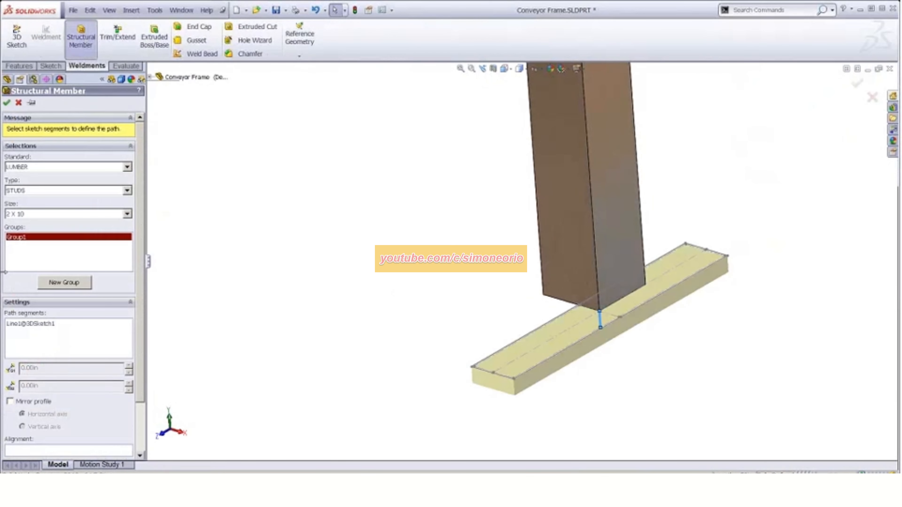
left_click(38, 216)
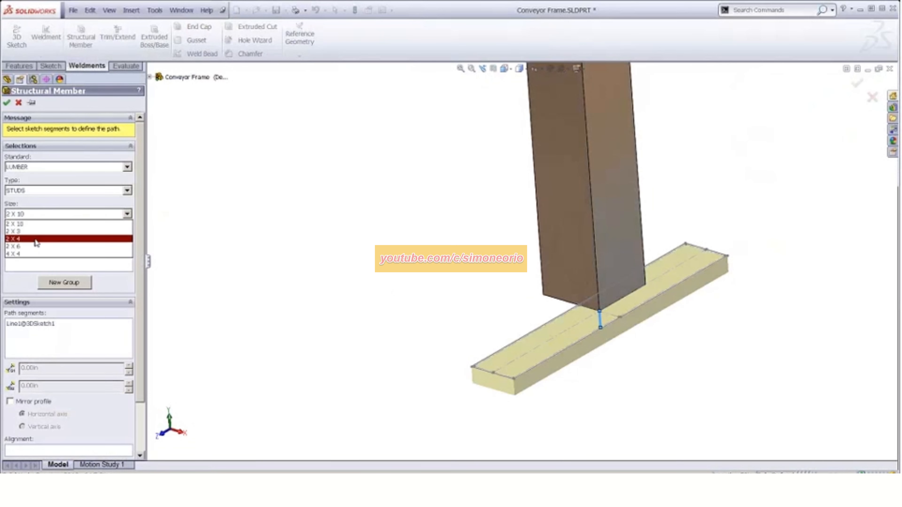
left_click(33, 242)
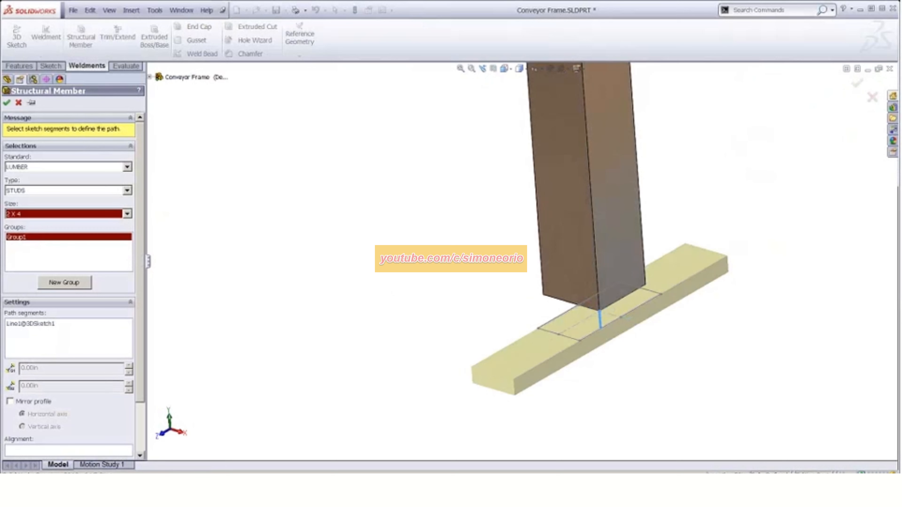
Try the 2 X 3, 2 X 4 and 2 X 6 stud sizes, return to 2 X 3 and relocate its profile on the line
left_click(64, 231)
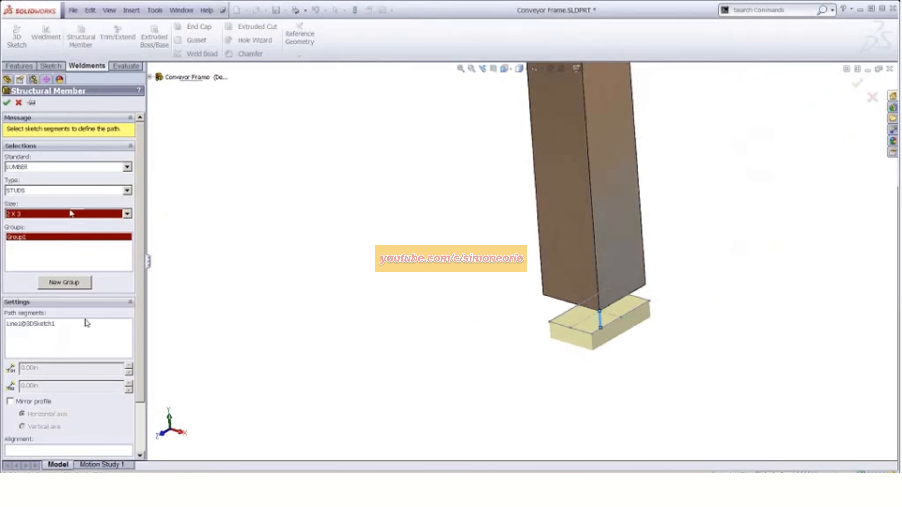
key("Down")
key("Down")
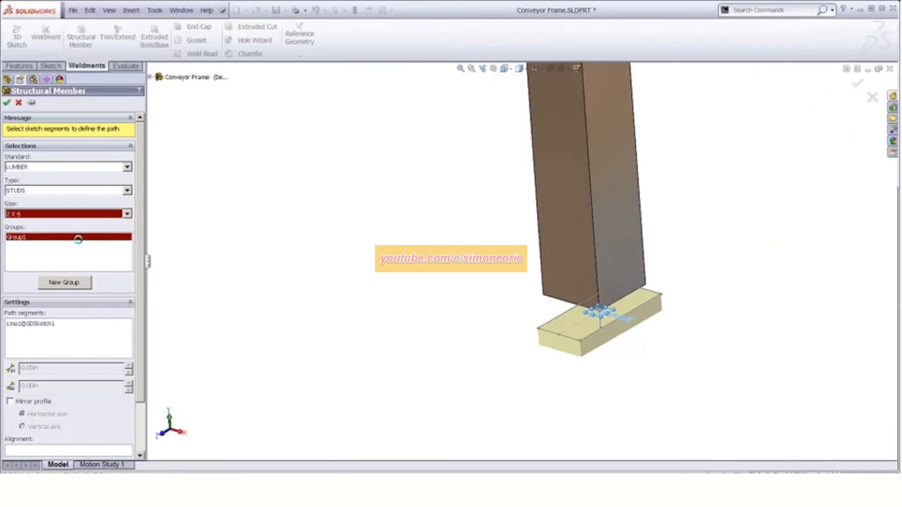
key("Up")
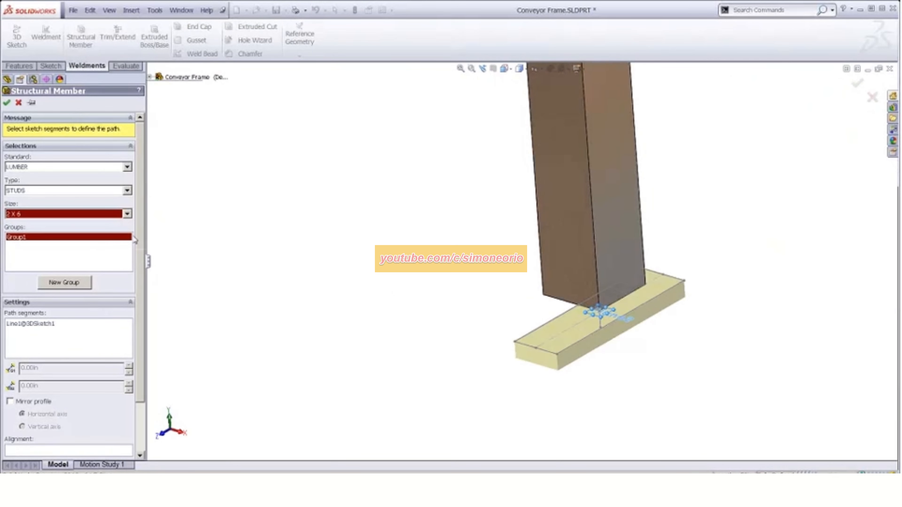
key("Up")
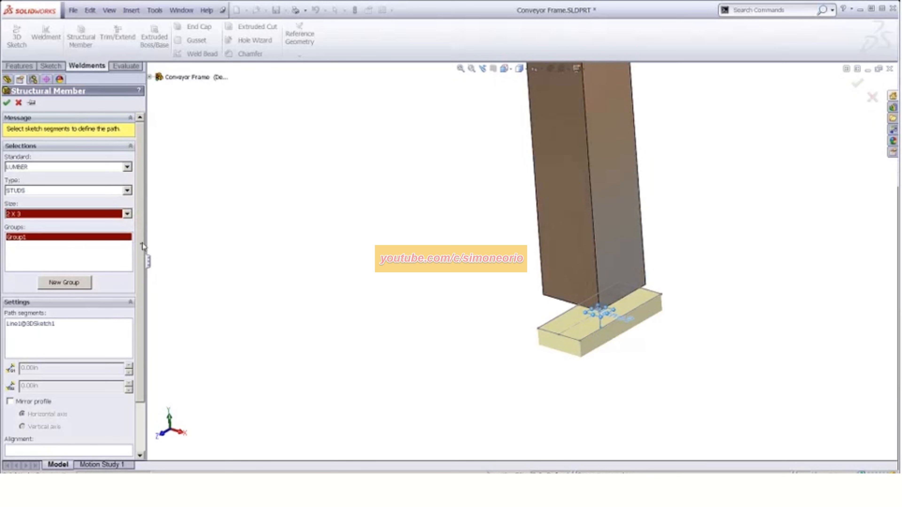
left_click_drag(144, 267, 144, 288)
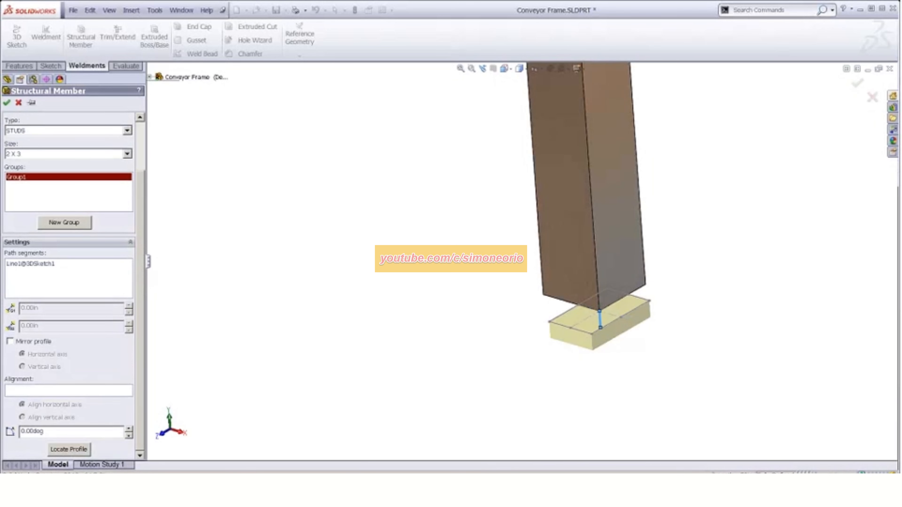
left_click(84, 450)
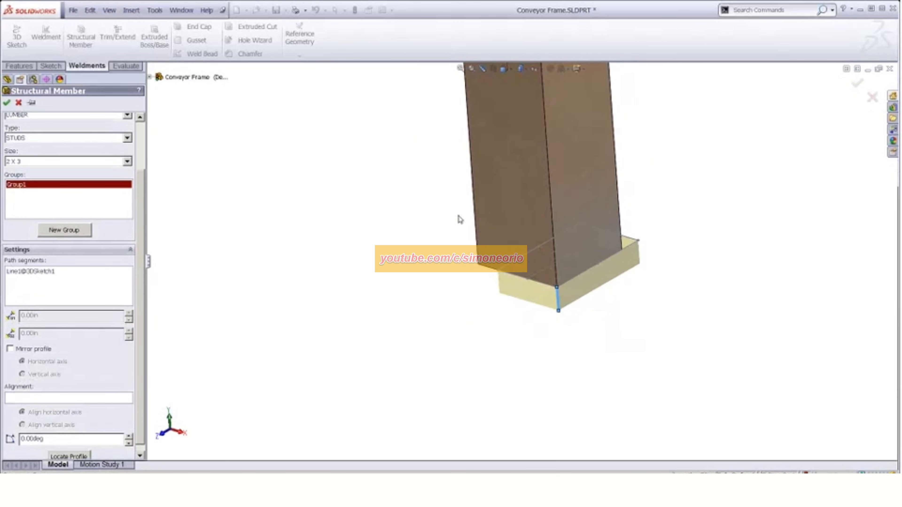
Set the stud size to 2 X 4, locate the profile by its corner on the short line, and finish the structural member
left_click(61, 161)
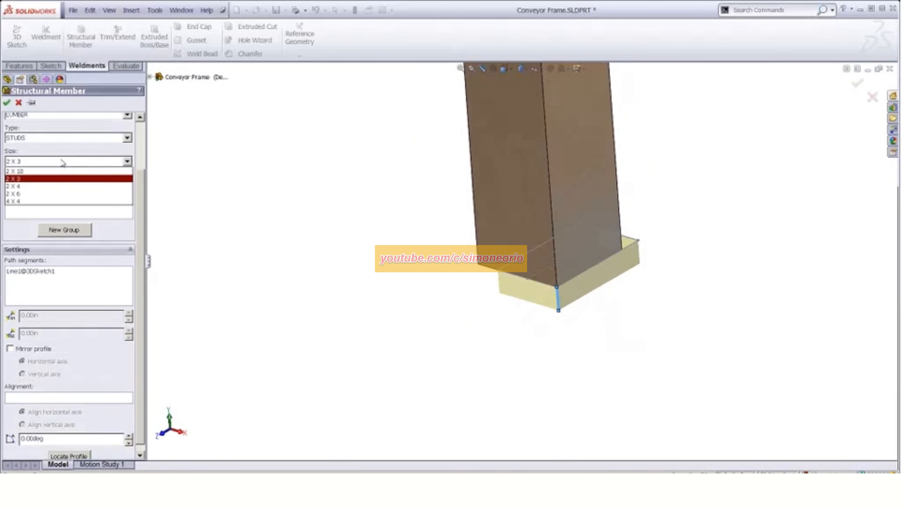
left_click(51, 187)
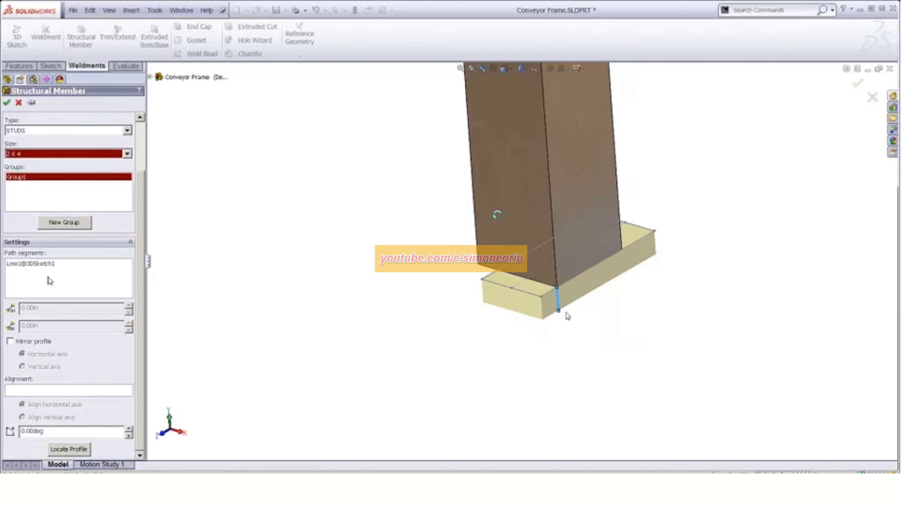
left_click(69, 450)
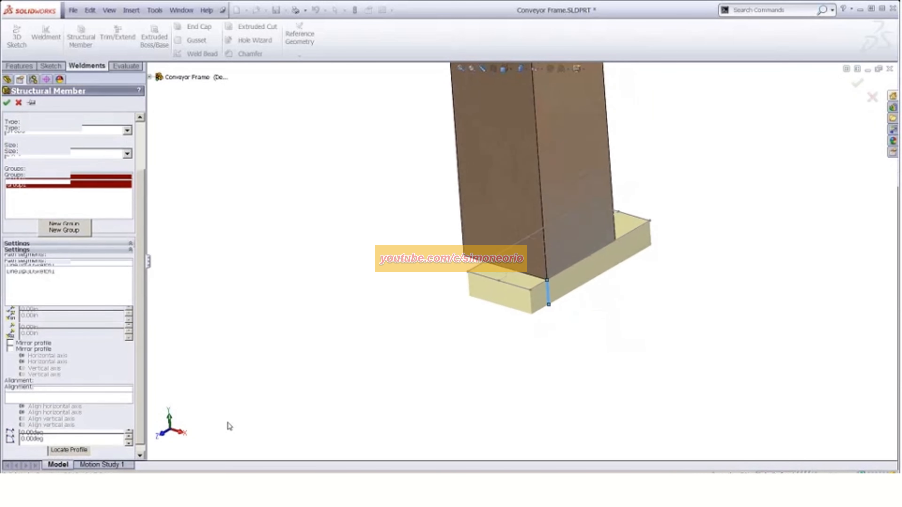
left_click(504, 273)
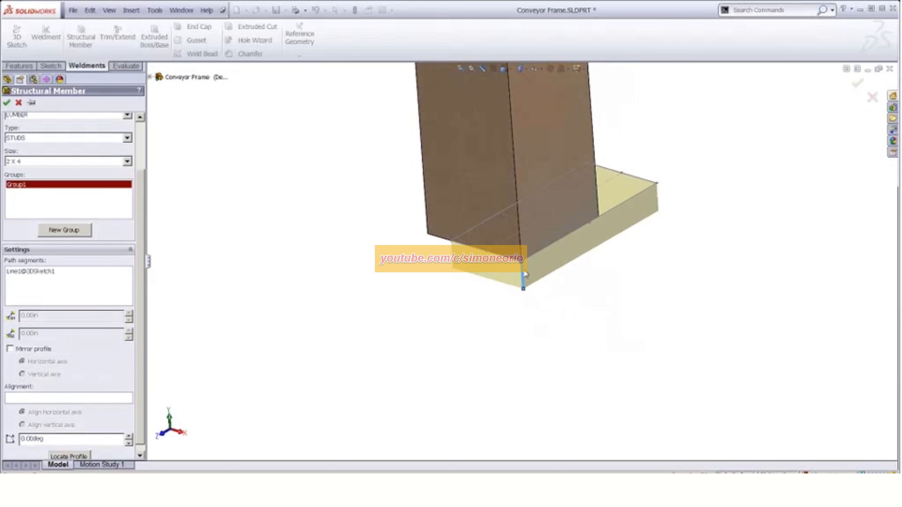
left_click(6, 103)
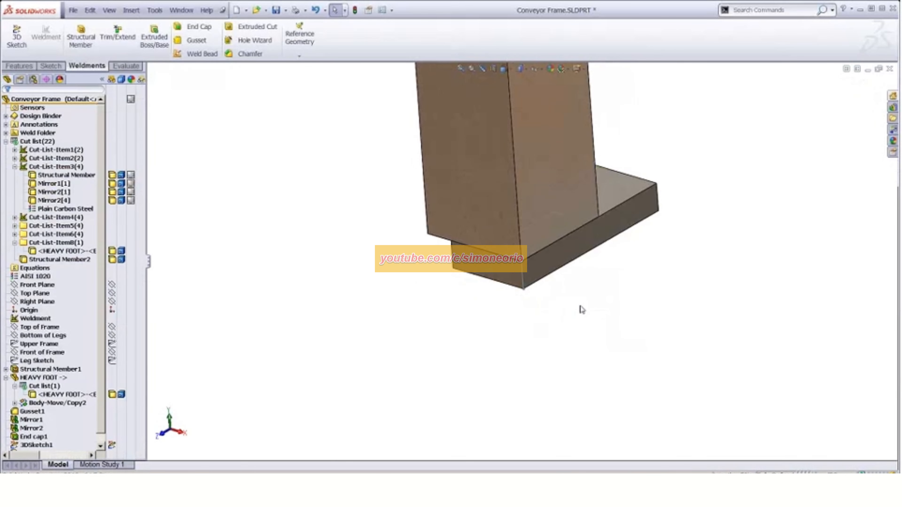
scroll(542, 296, "up", 3)
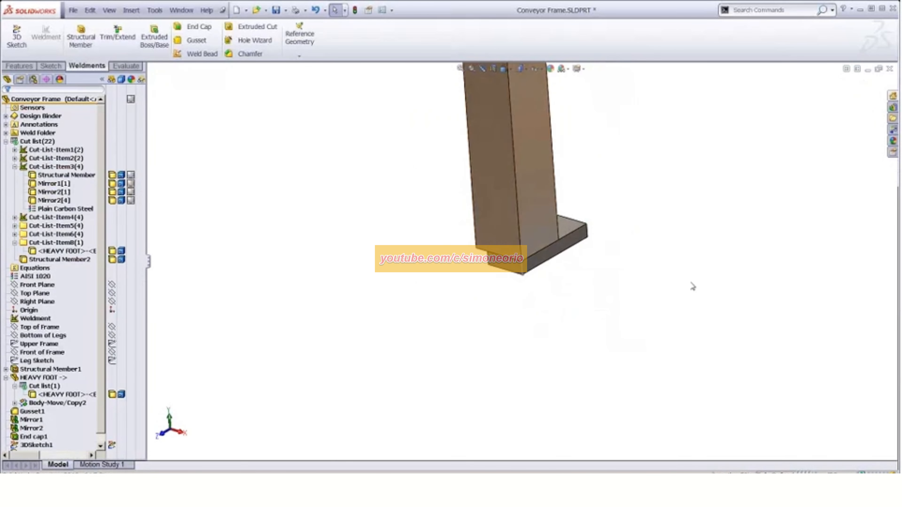